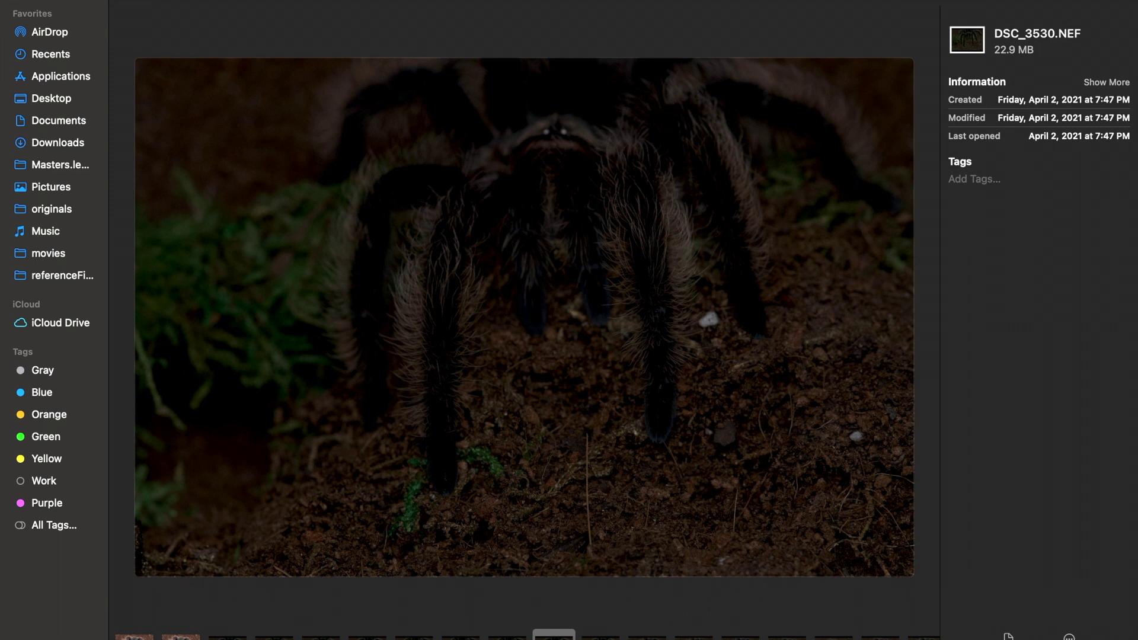
Look through the spider's raw photos in the curlyHair folder, from DSC_3533.NEF to DSC_3562.NEF.
click(694, 633)
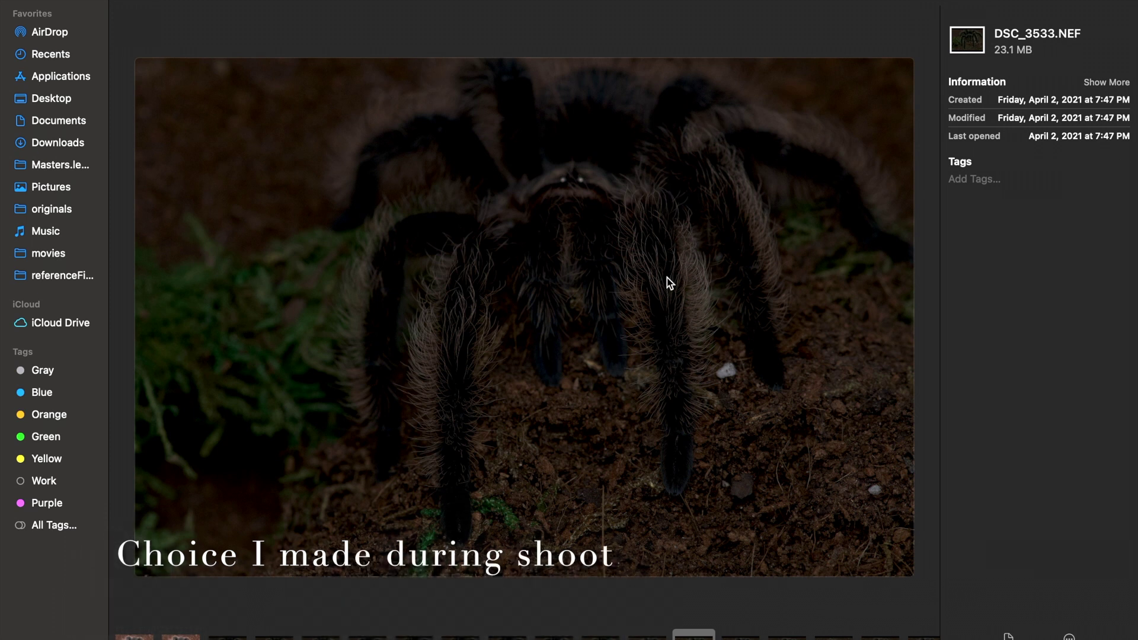
scroll(724, 600, right, 5)
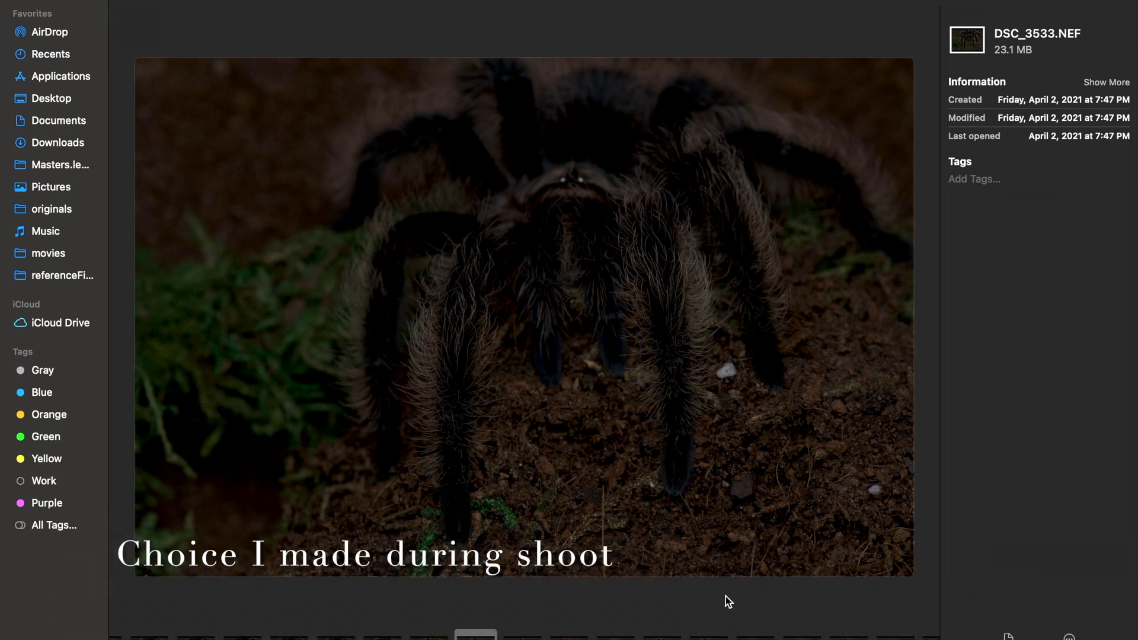
click(747, 635)
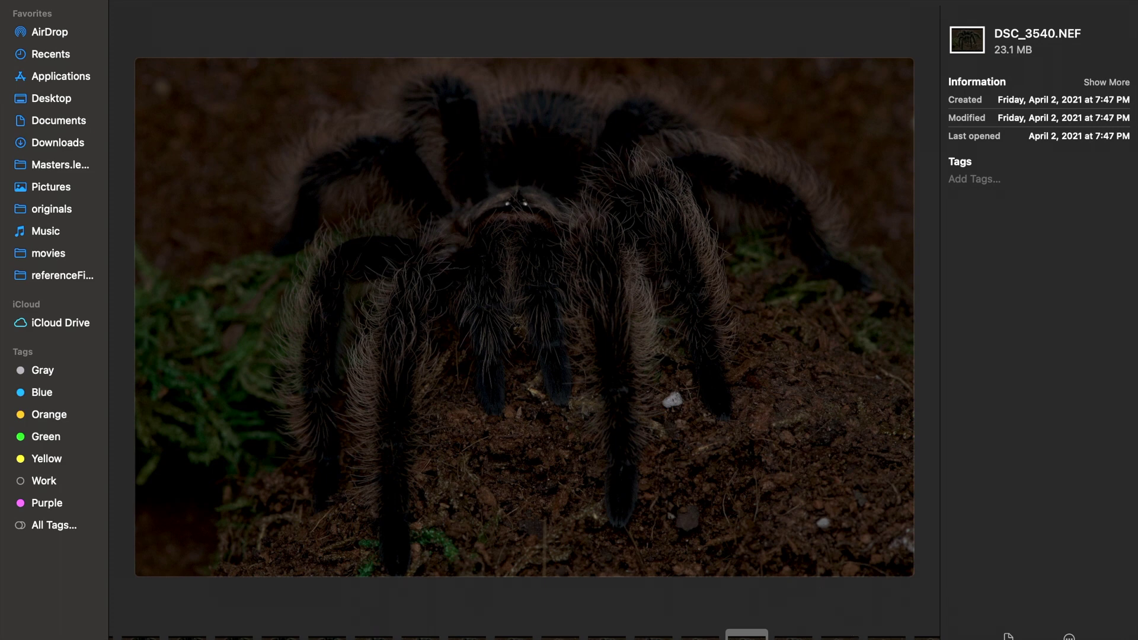
key(Right)
key(Right)
key(Right)
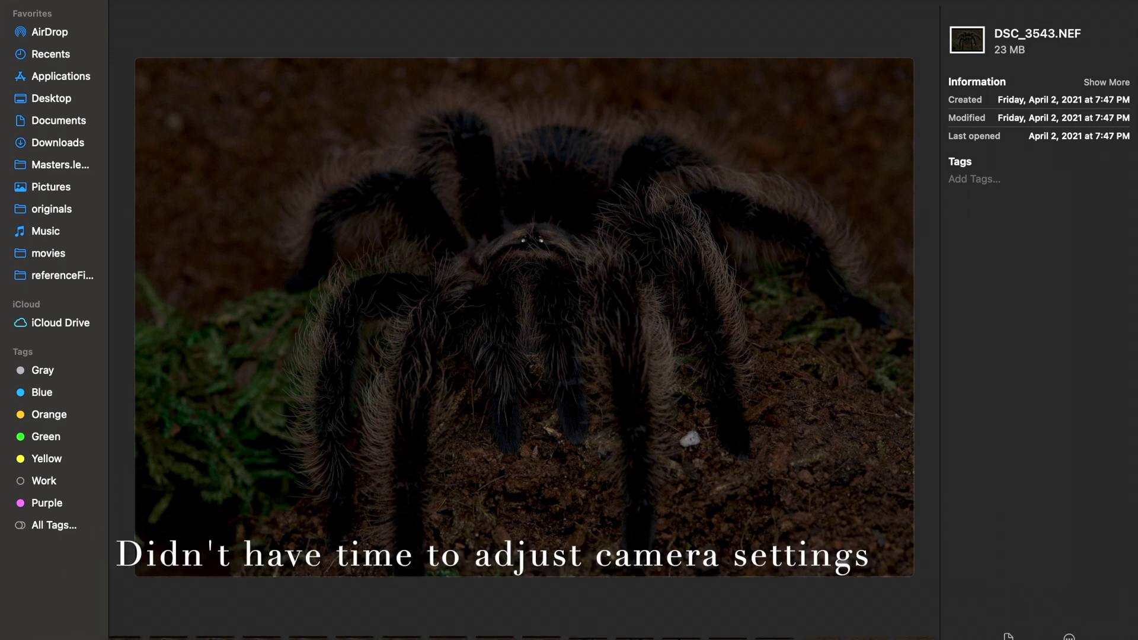
click(588, 634)
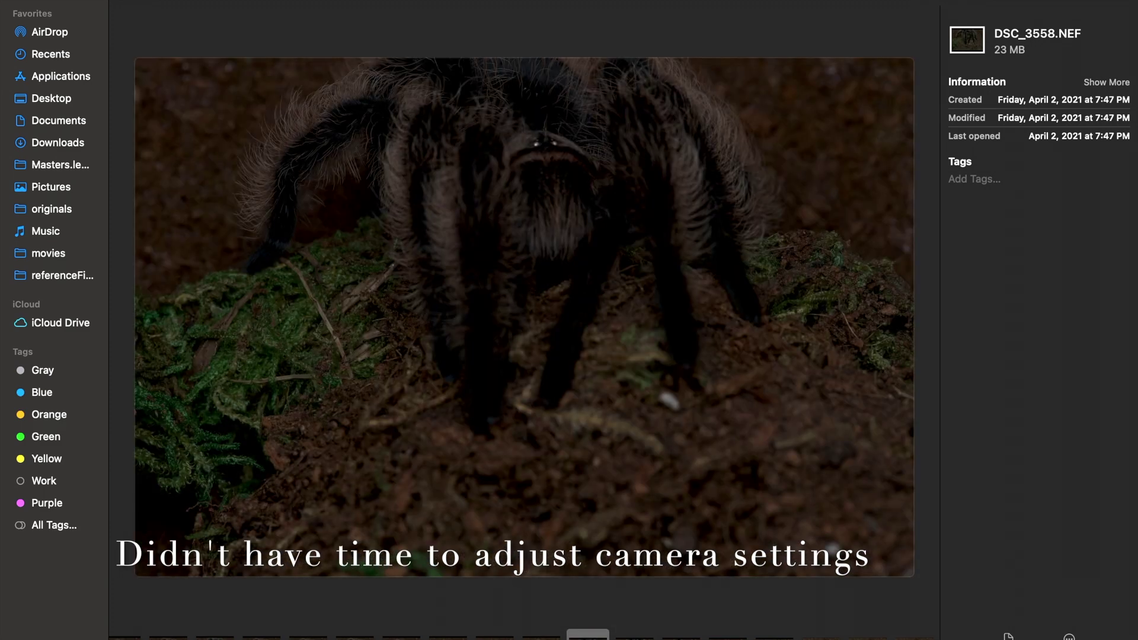
click(634, 634)
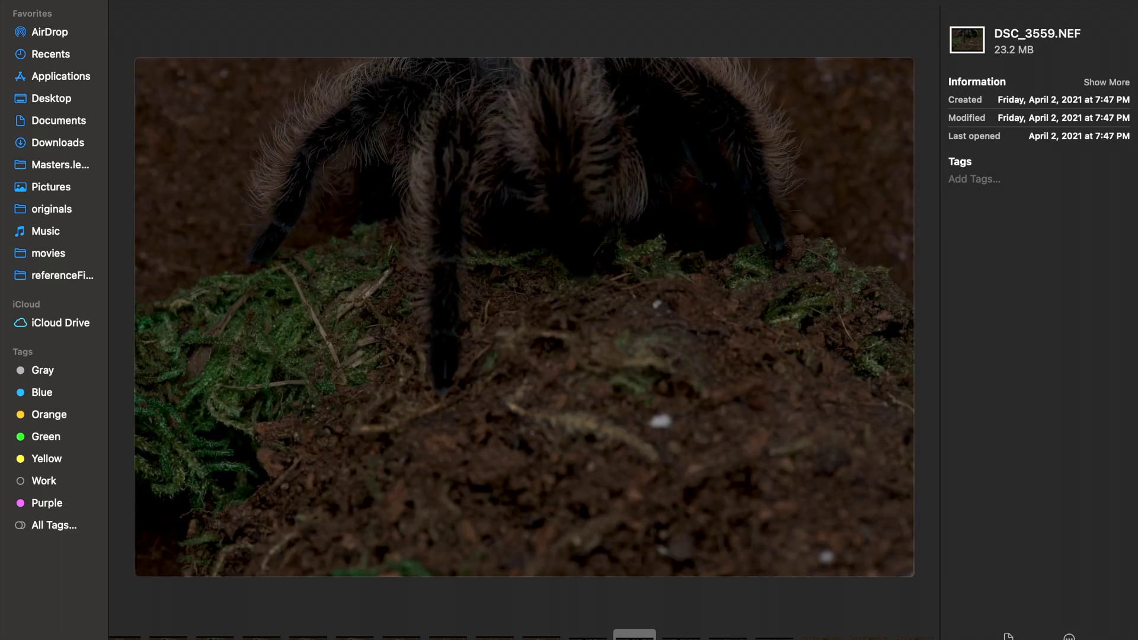
click(680, 634)
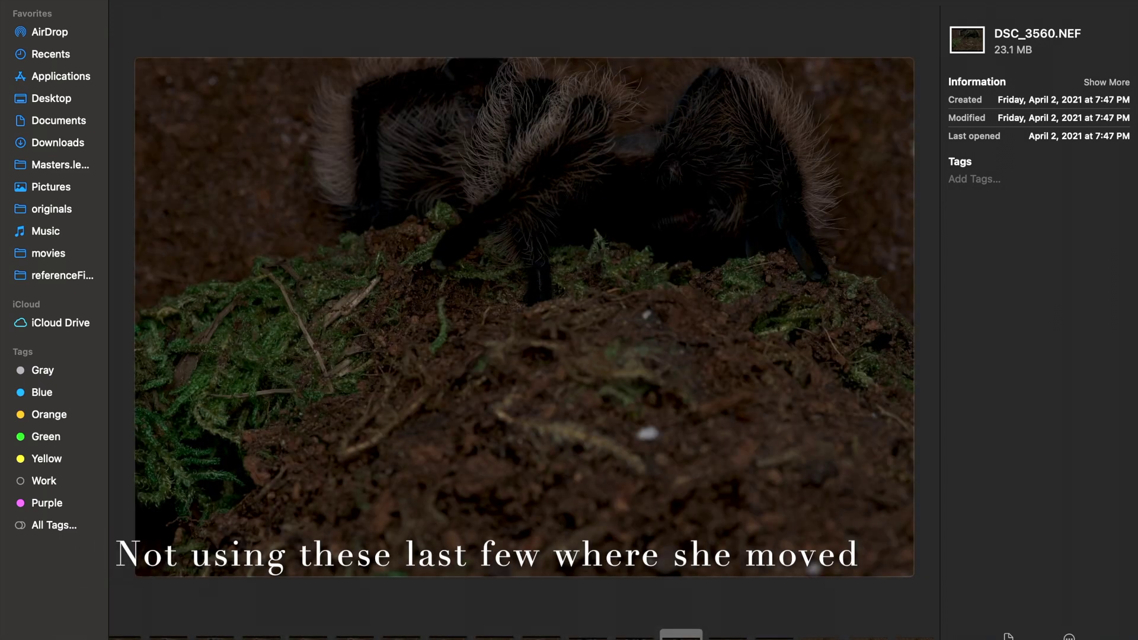
click(728, 634)
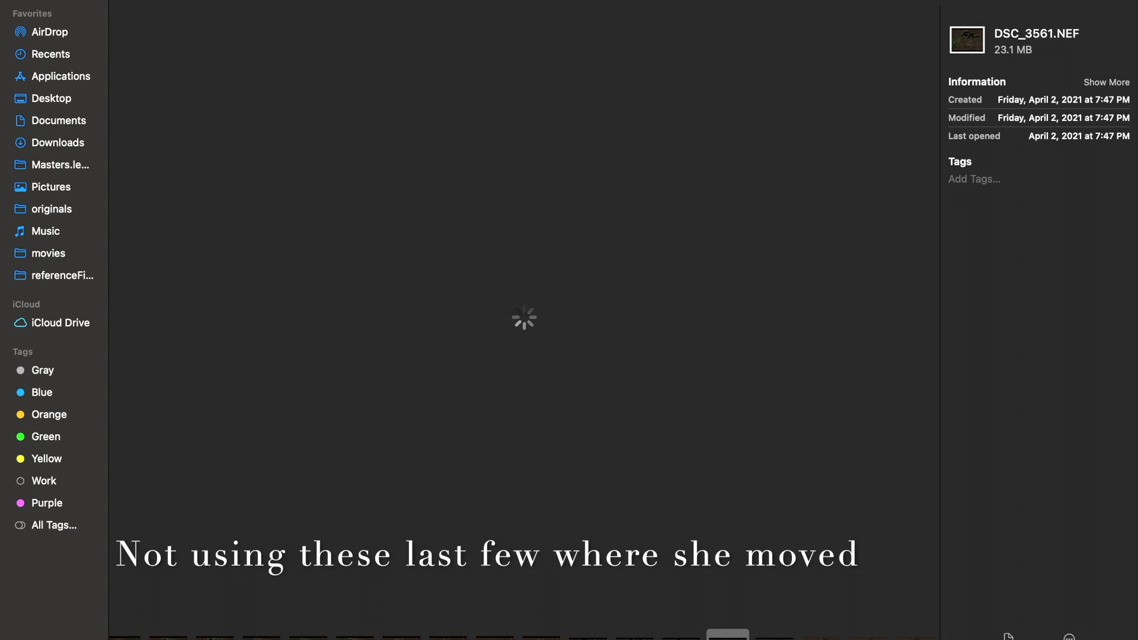
key(Right)
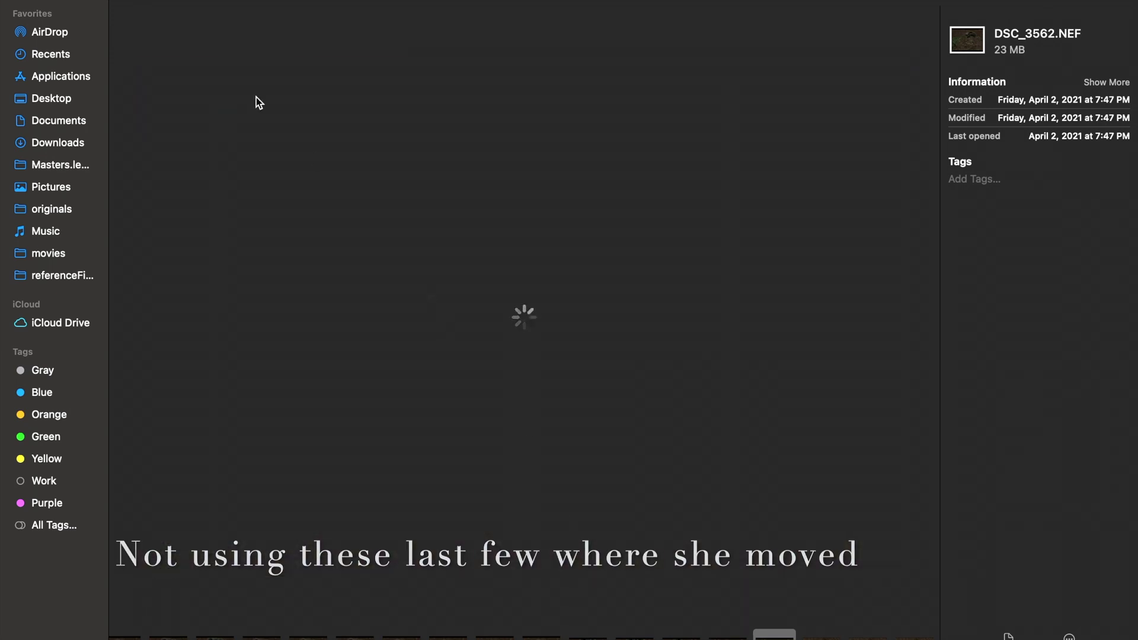
Take the file browser out of full screen, switch to Photoshop and start the Load Files into Stack script.
mouse_move(52, 5)
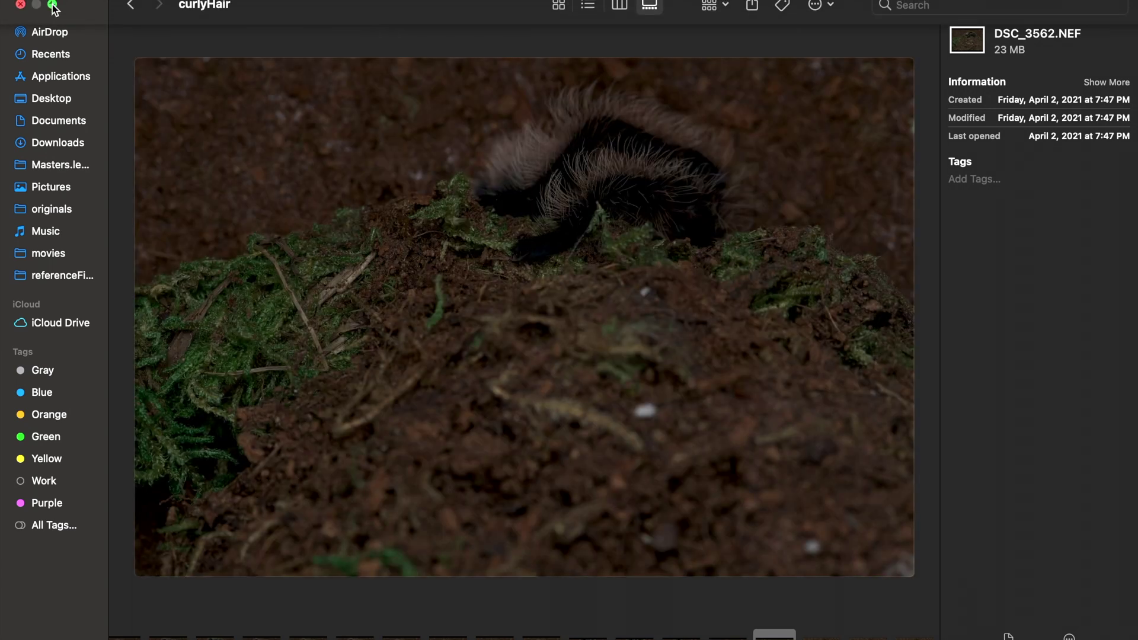
click(52, 5)
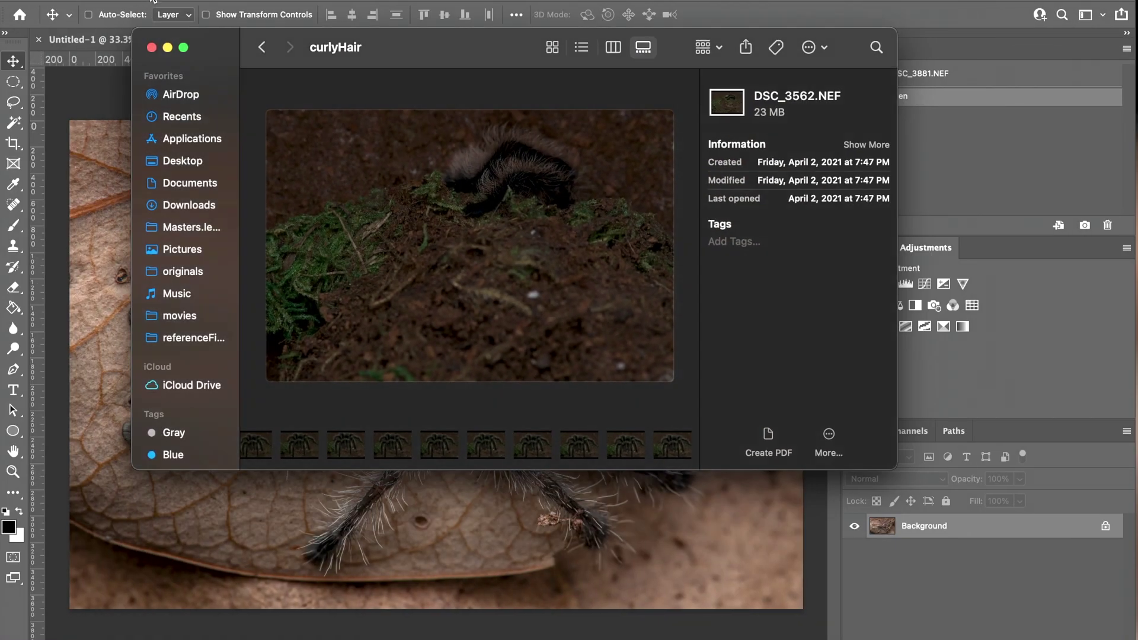
click(152, 4)
click(120, 1)
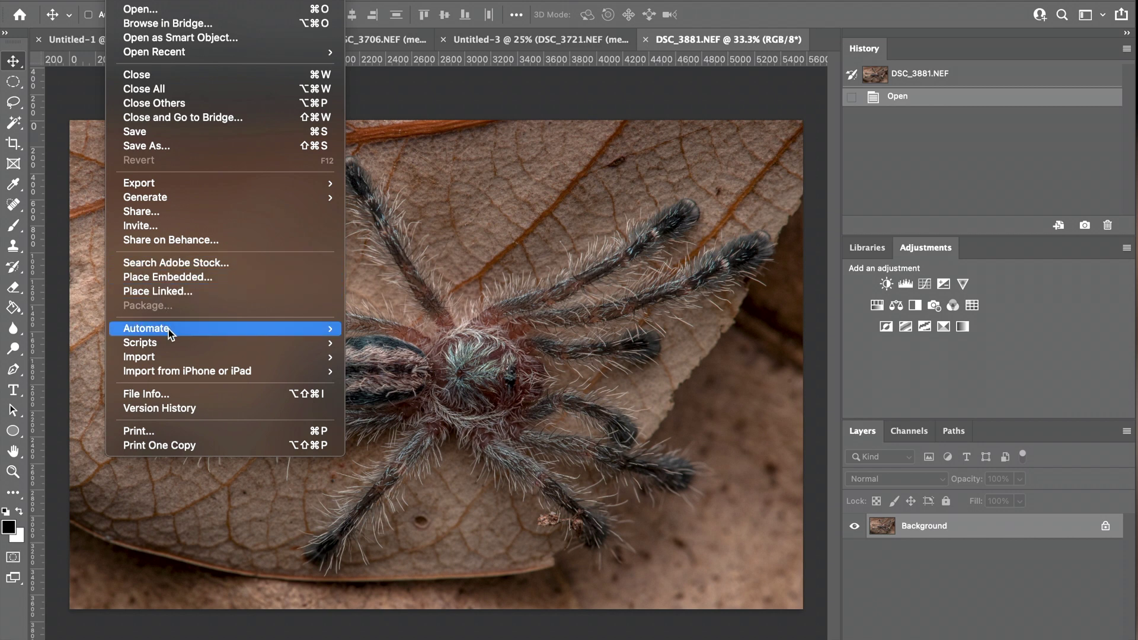
mouse_move(170, 342)
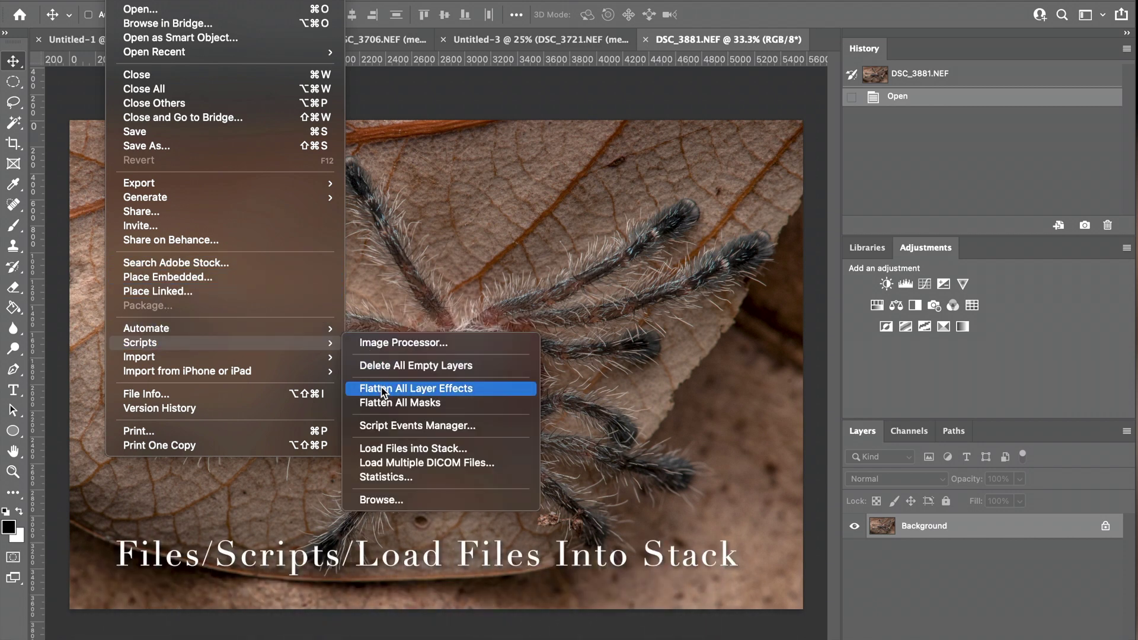
click(394, 450)
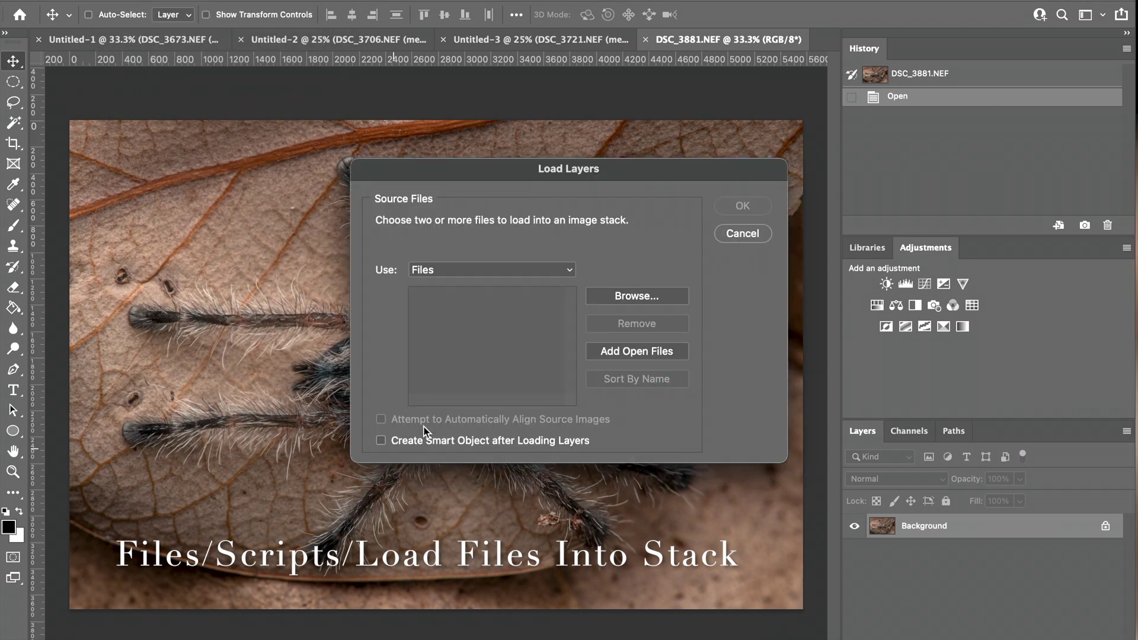
Add DSC_3523.NEF through DSC_3555.NEF from the curlyHair folder as the stack's source files.
click(608, 294)
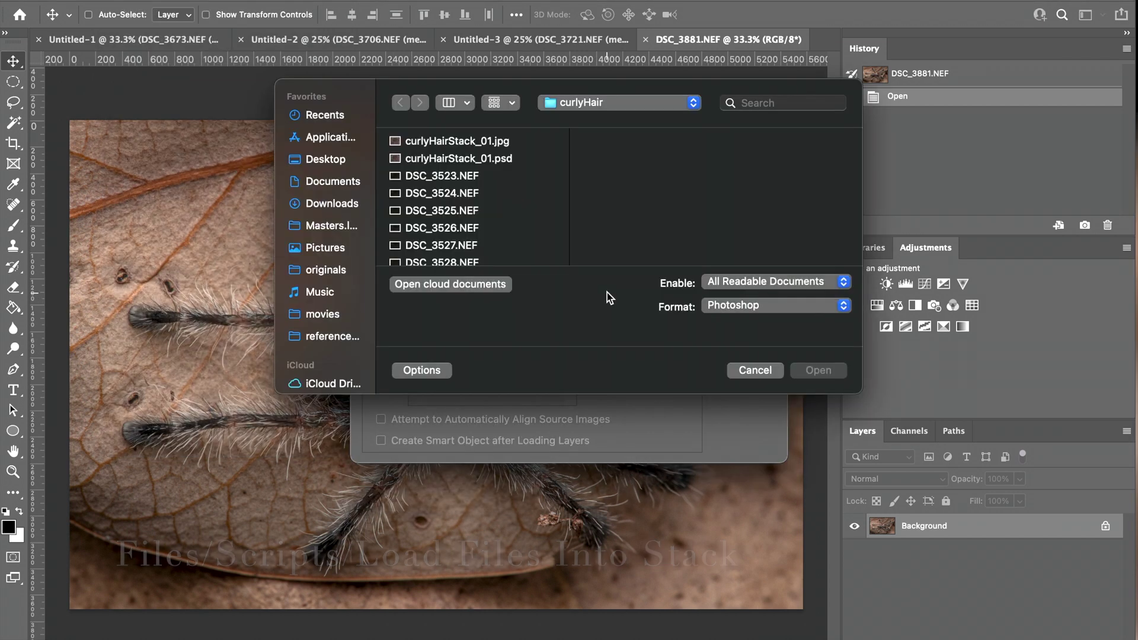
scroll(478, 190, down, 3)
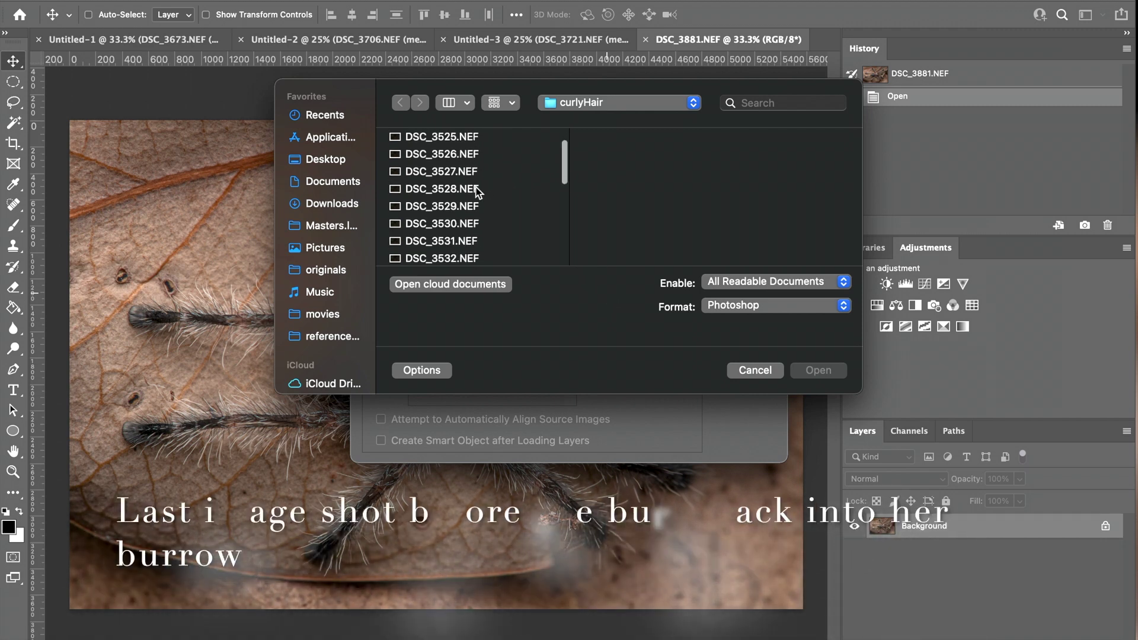
scroll(478, 191, down, 15)
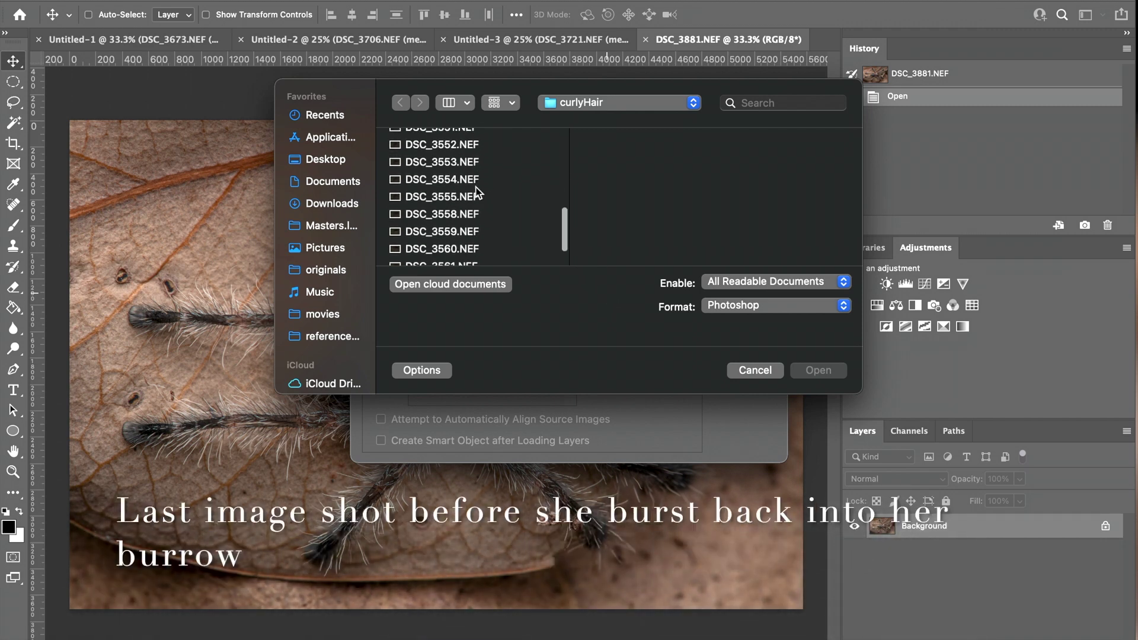
click(475, 197)
scroll(472, 197, up, 20)
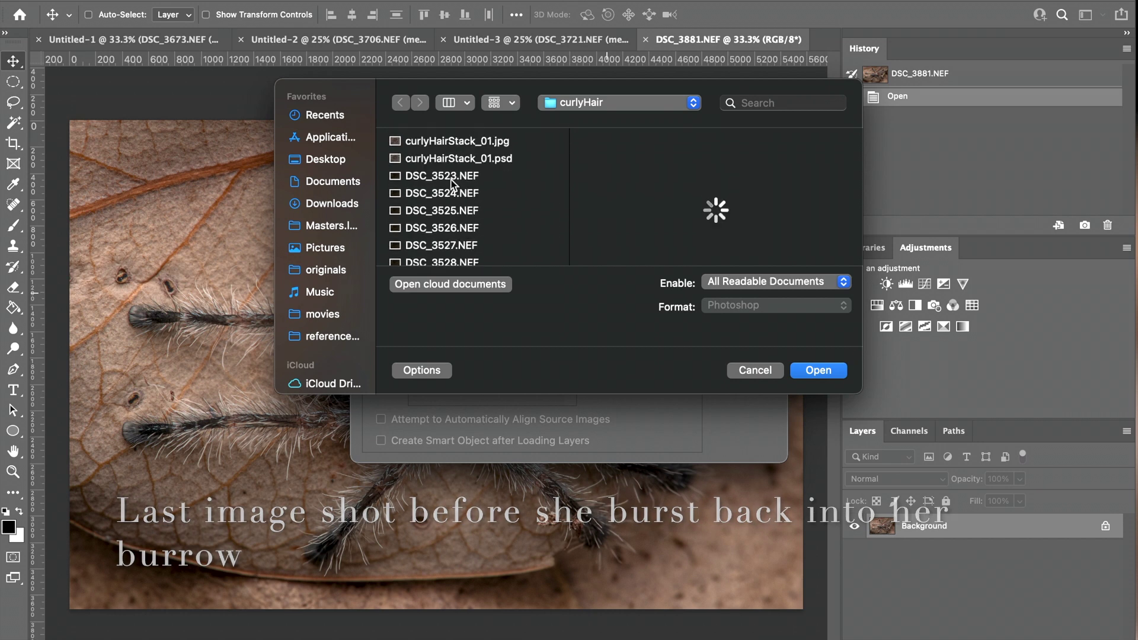
shift+click(451, 180)
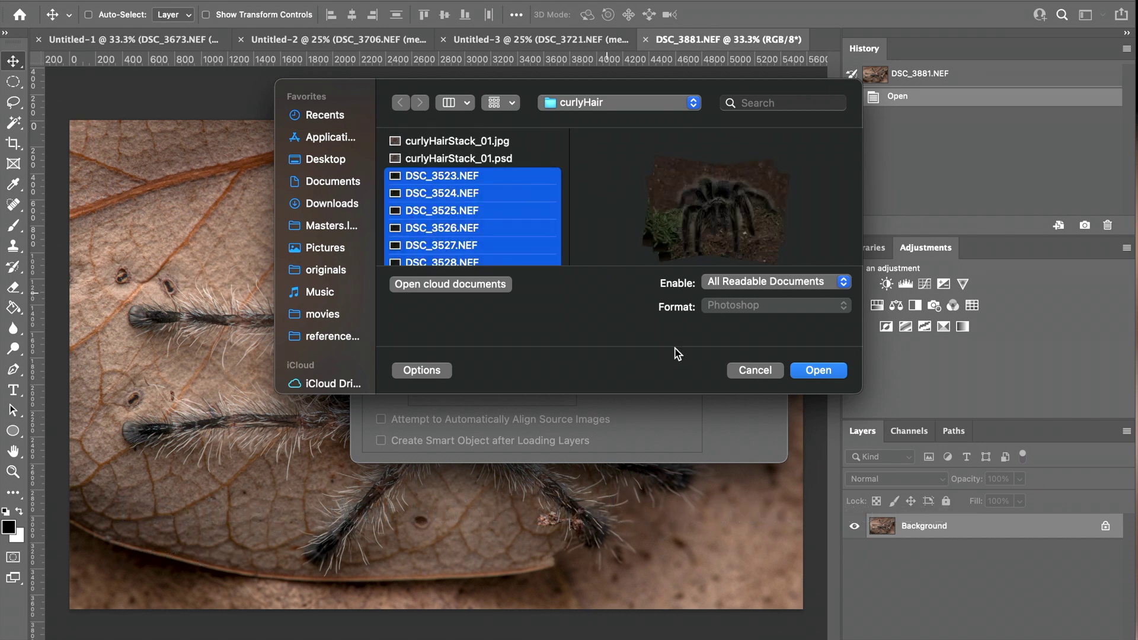
click(809, 374)
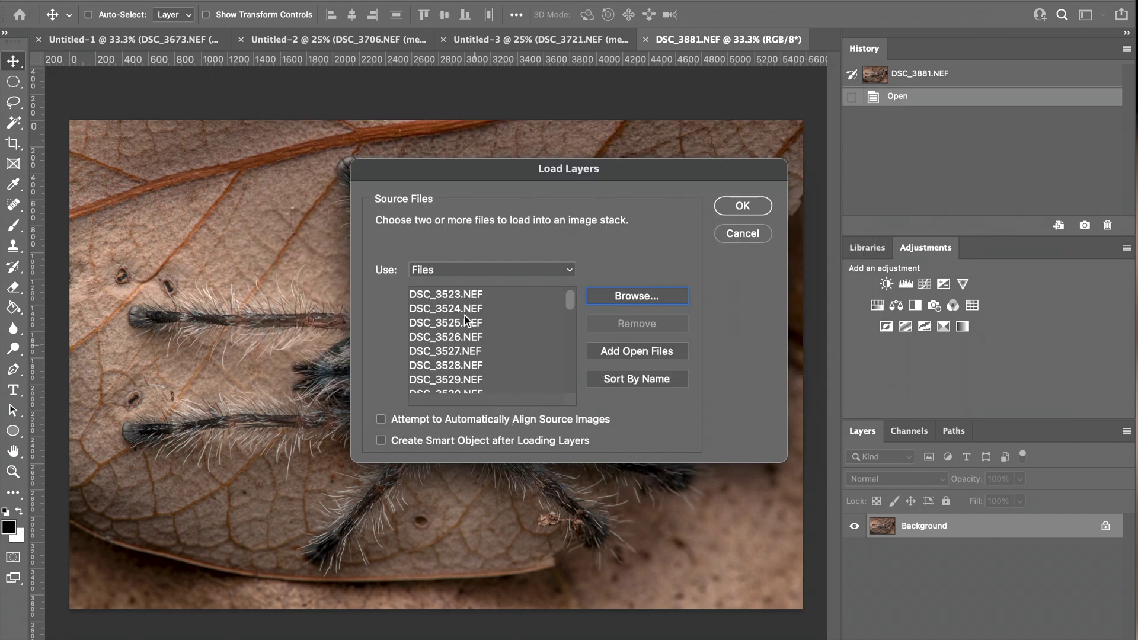
Select all the source files, enable automatic alignment of the source images and load them as layers.
click(448, 295)
scroll(452, 338, down, 10)
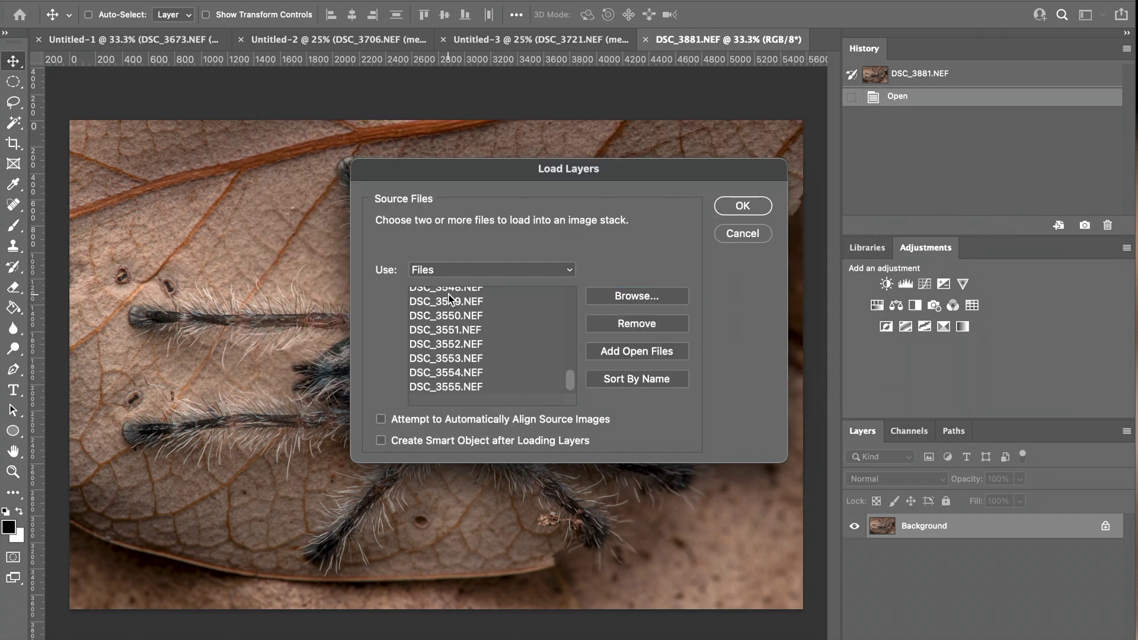
shift+click(454, 388)
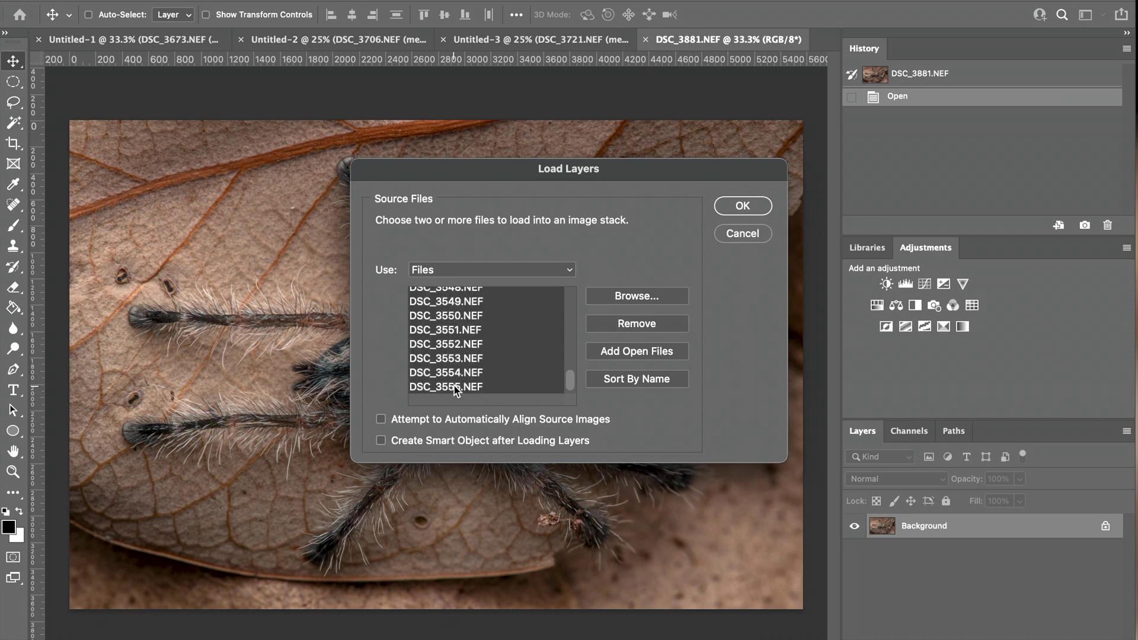
click(438, 420)
click(738, 209)
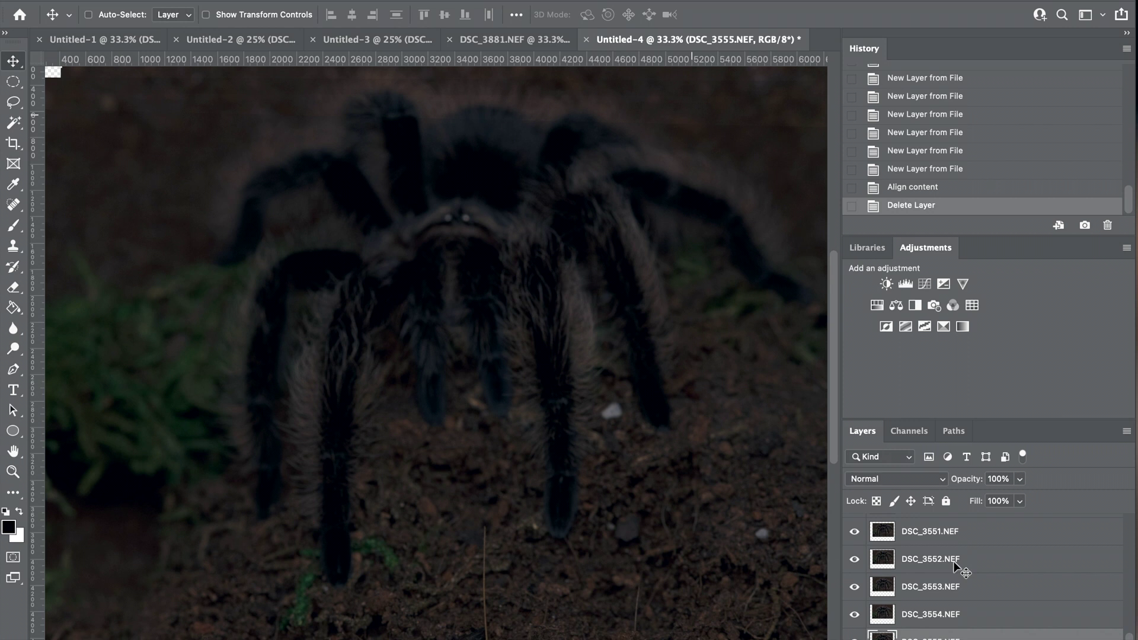
Select all layers and auto-blend them with Stack Images, Seamless Tones and Colors, and Content Aware Fill Transparent Areas.
scroll(955, 565, up, 10)
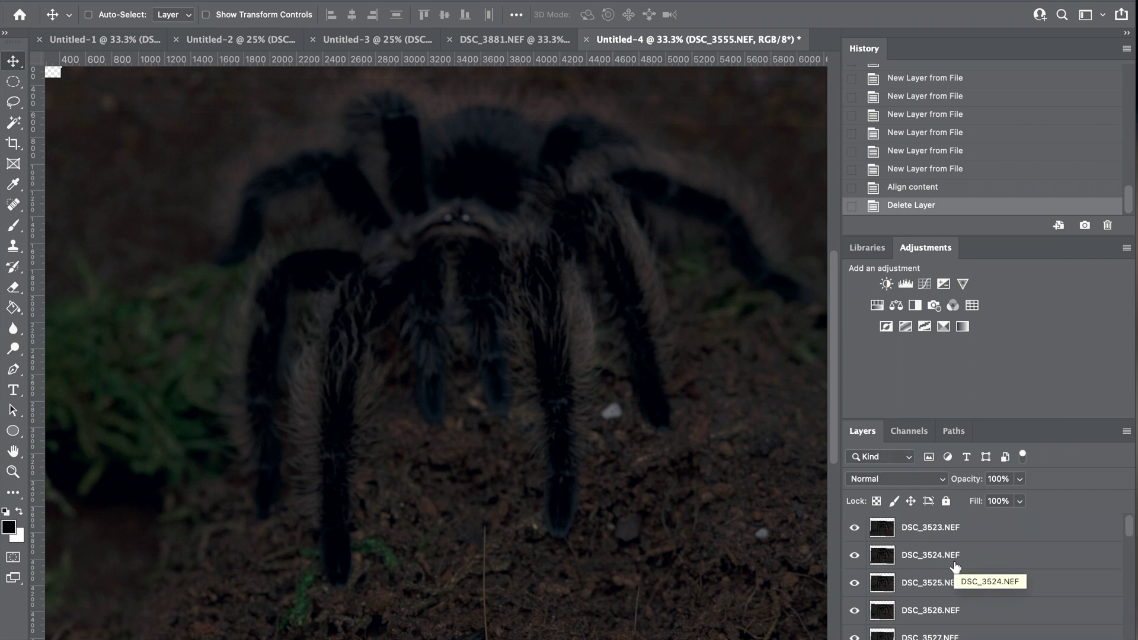
click(945, 536)
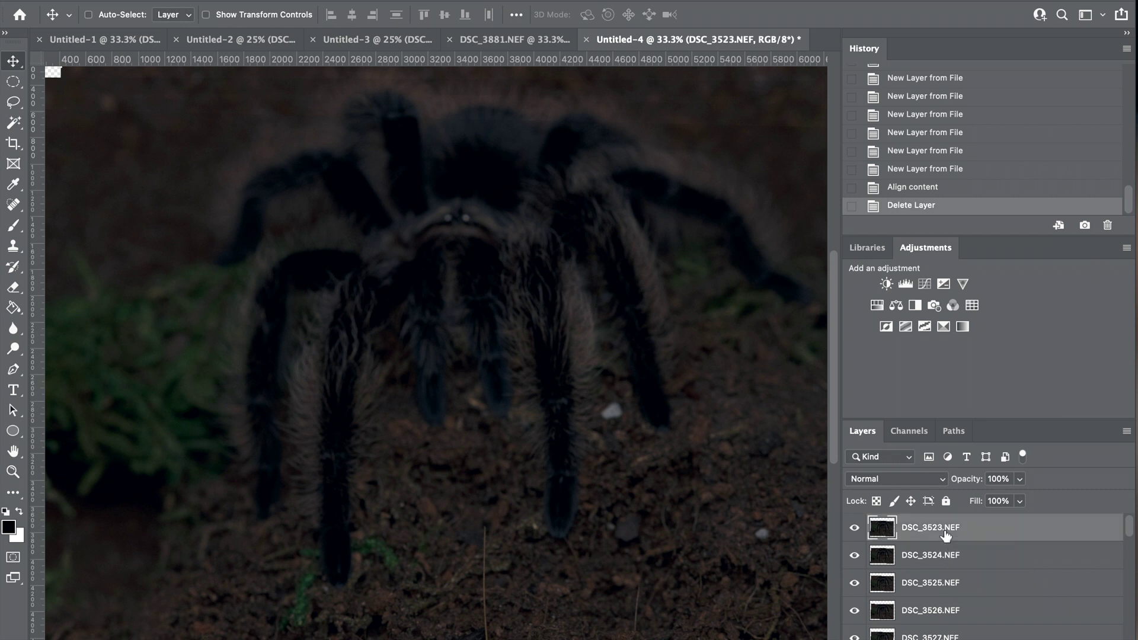
scroll(946, 536, down, 10)
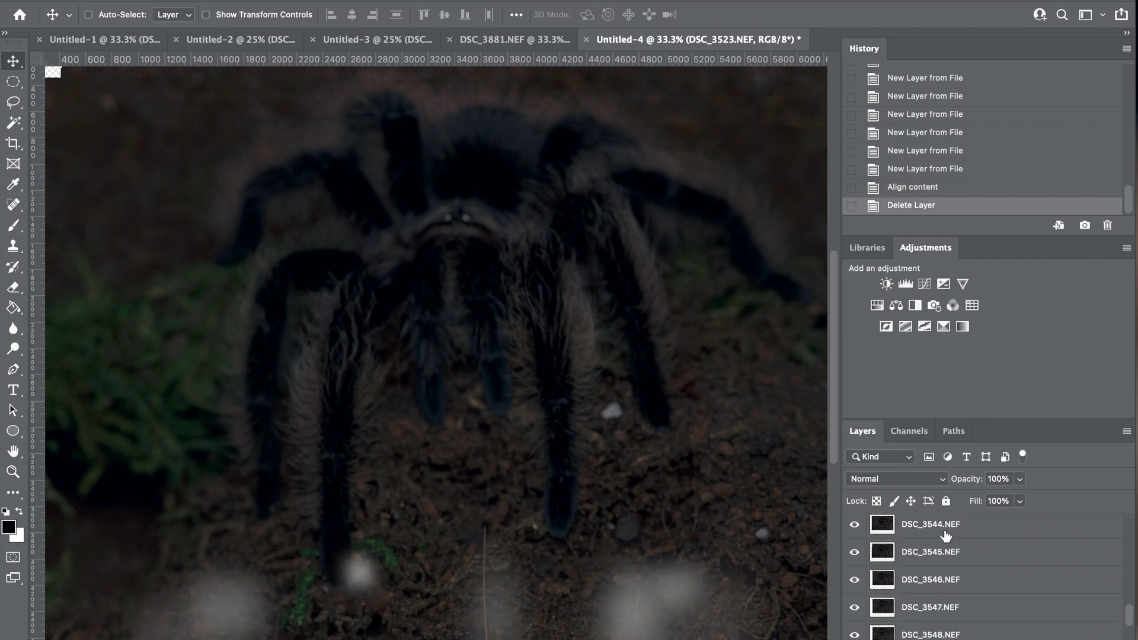
scroll(945, 536, down, 1)
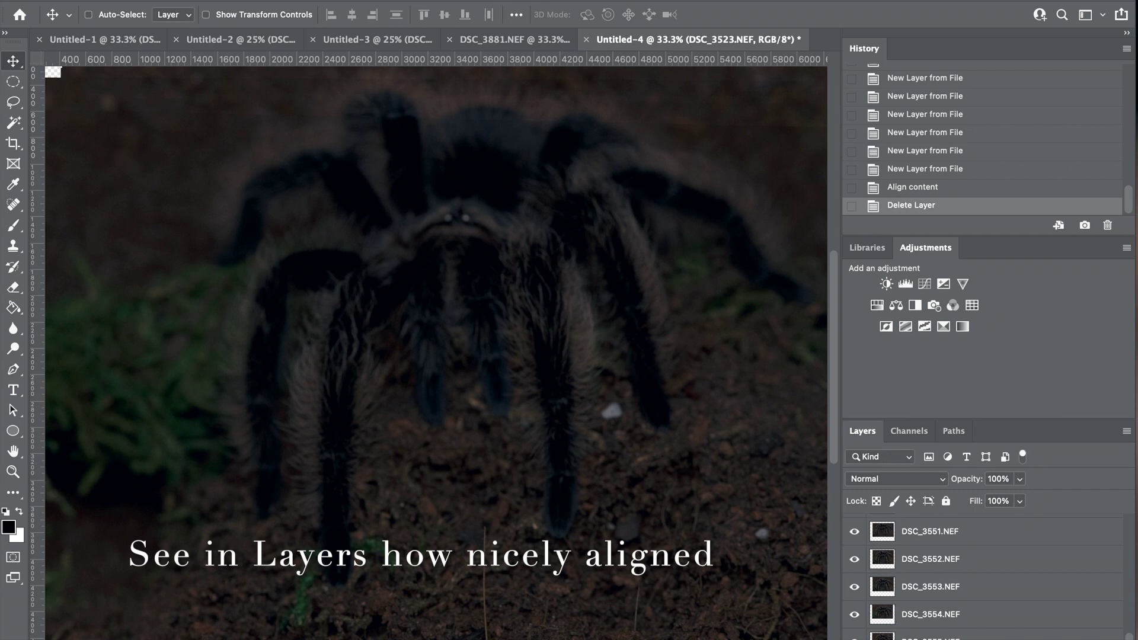
key(super+alt+a)
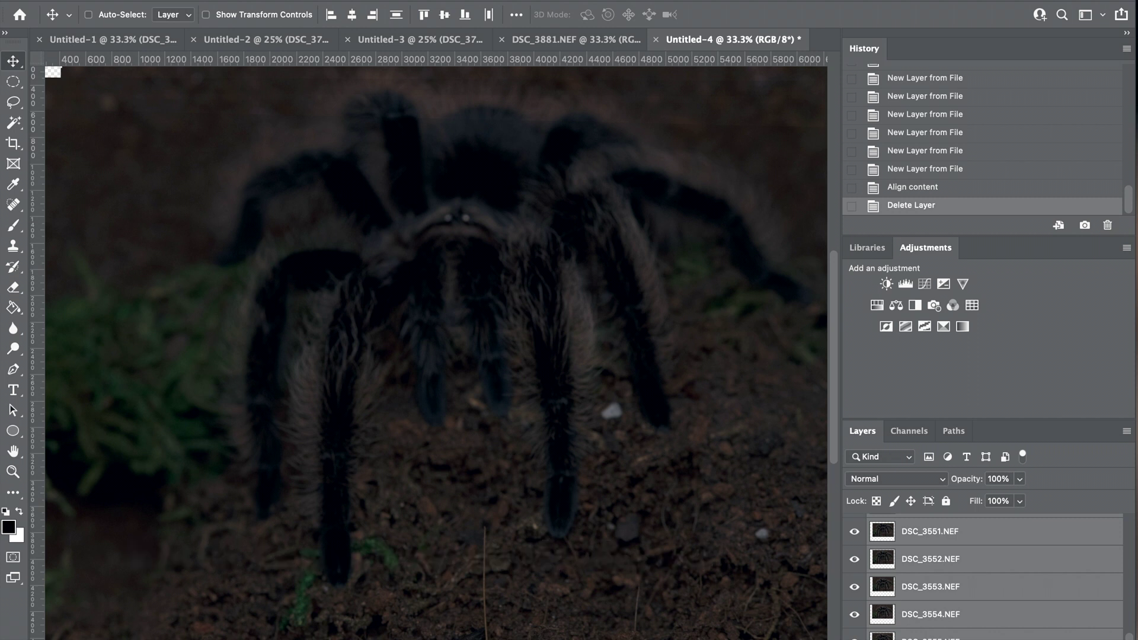
click(176, 3)
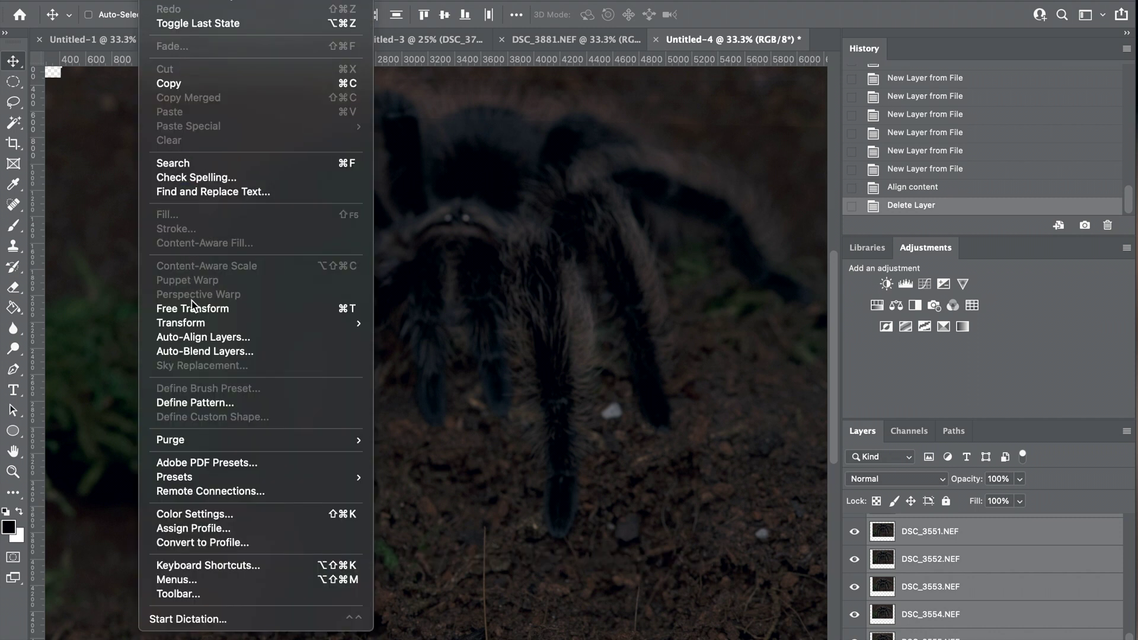
click(190, 349)
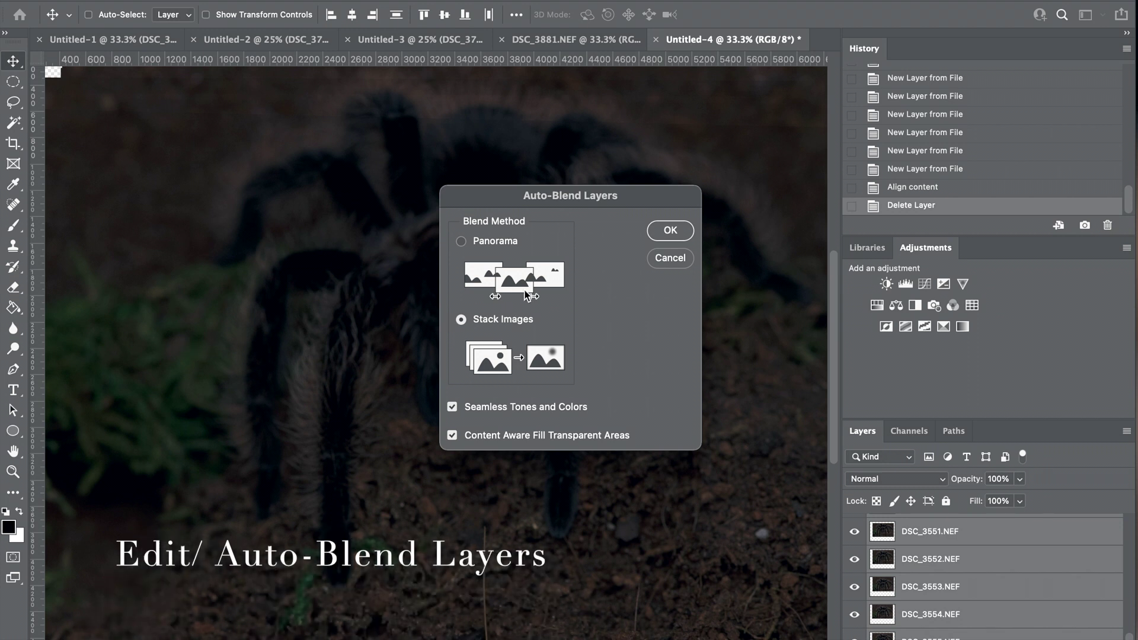
click(669, 233)
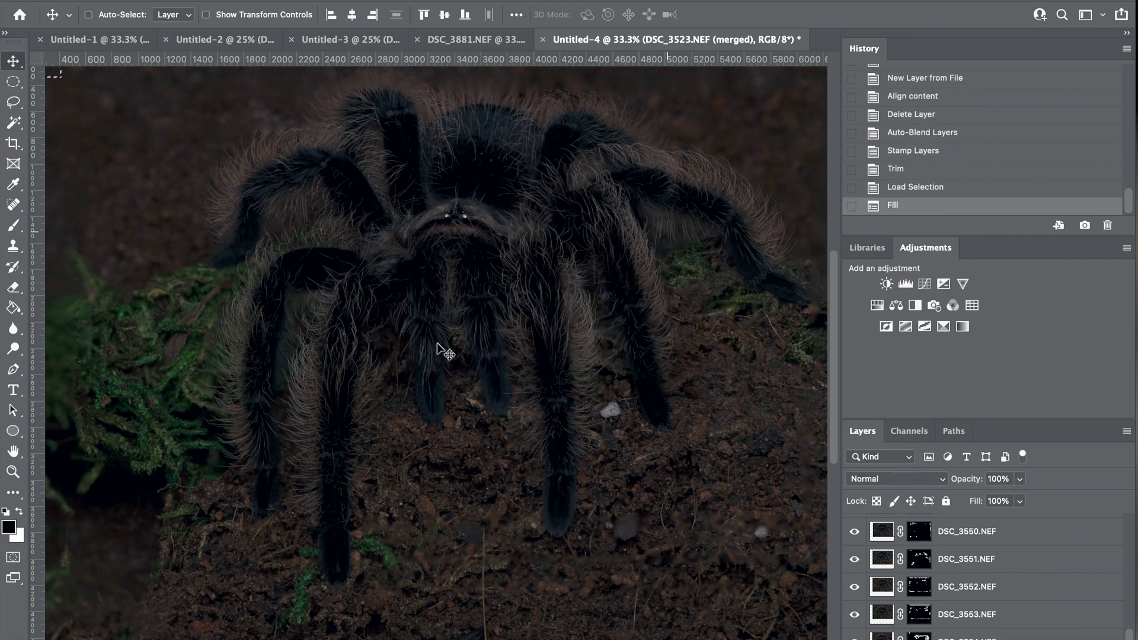
Inspect the edges of the blended spider image and clear the remaining selection.
scroll(436, 350, up, 5)
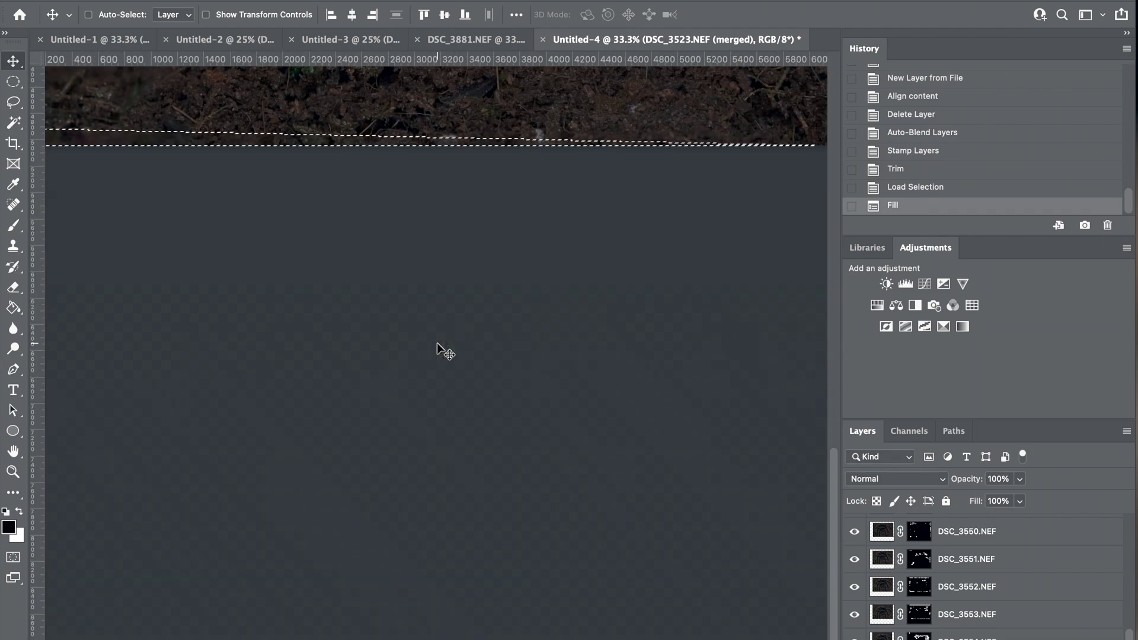
scroll(436, 349, up, 3)
scroll(436, 350, down, 8)
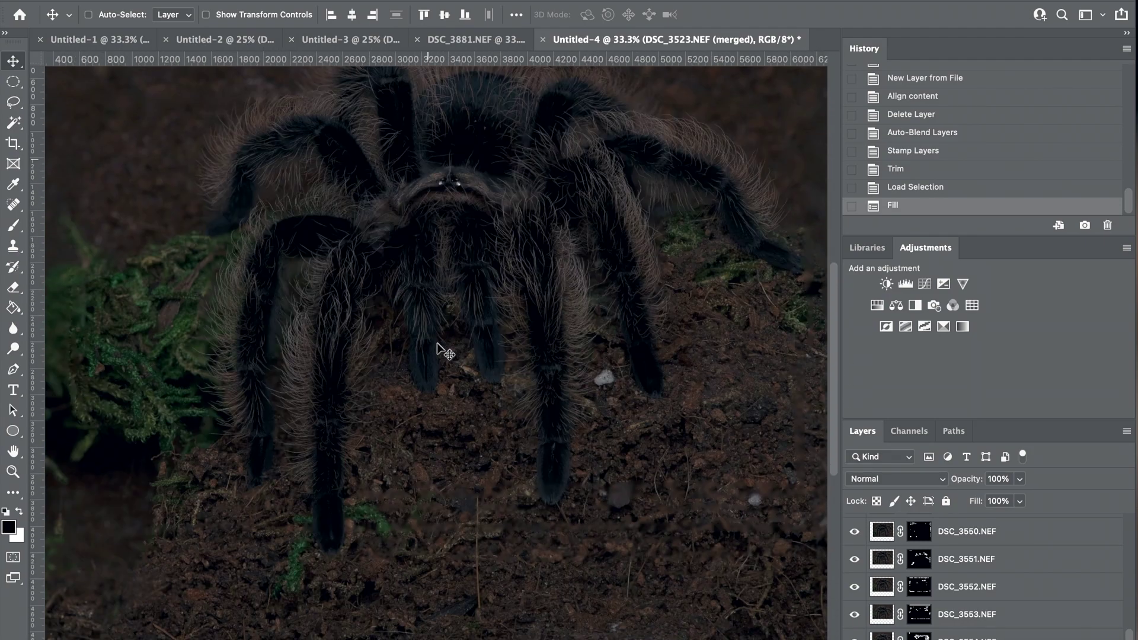
scroll(436, 350, up, 4)
scroll(437, 344, right, 1)
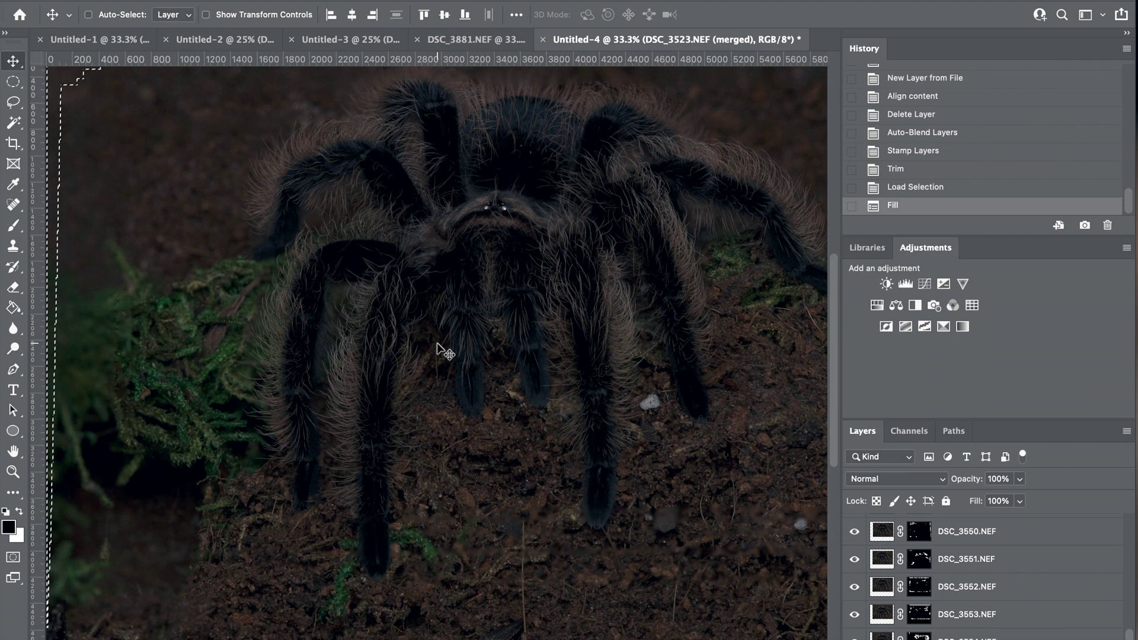
key(super+d)
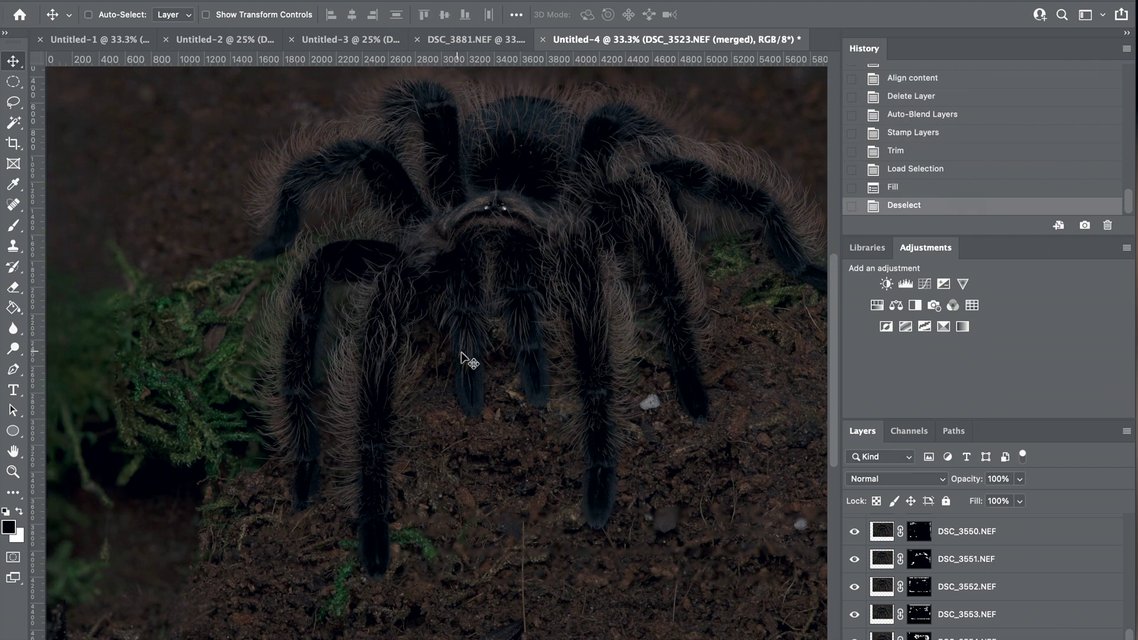
Duplicate the merged DSC_3523.NEF layer at the top of the layer stack.
scroll(934, 554, up, 10)
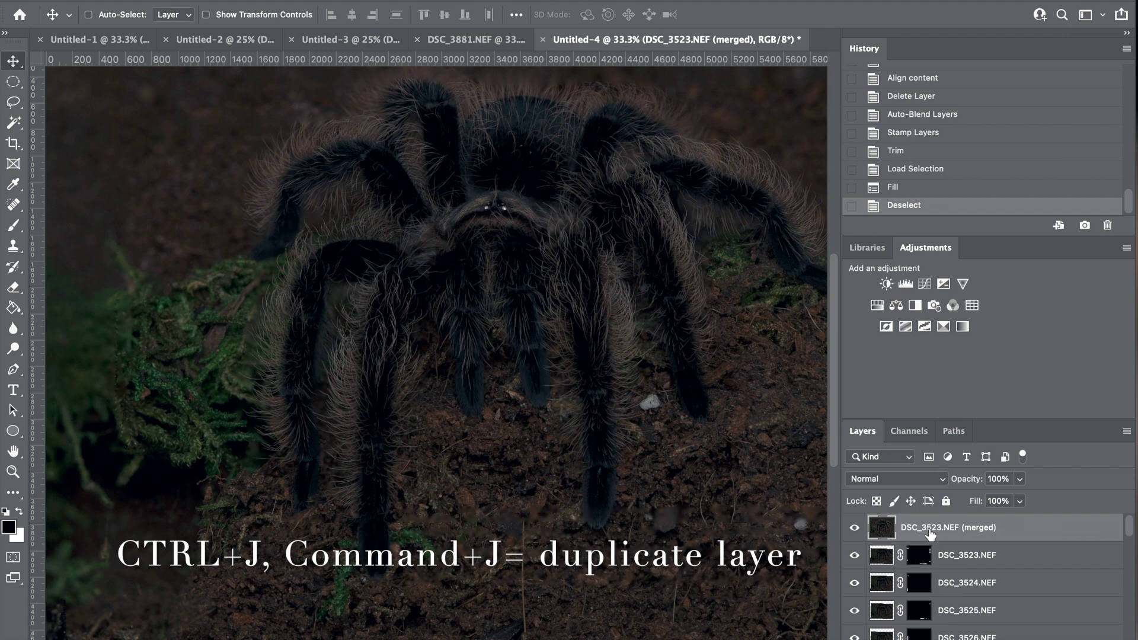
key(super+j)
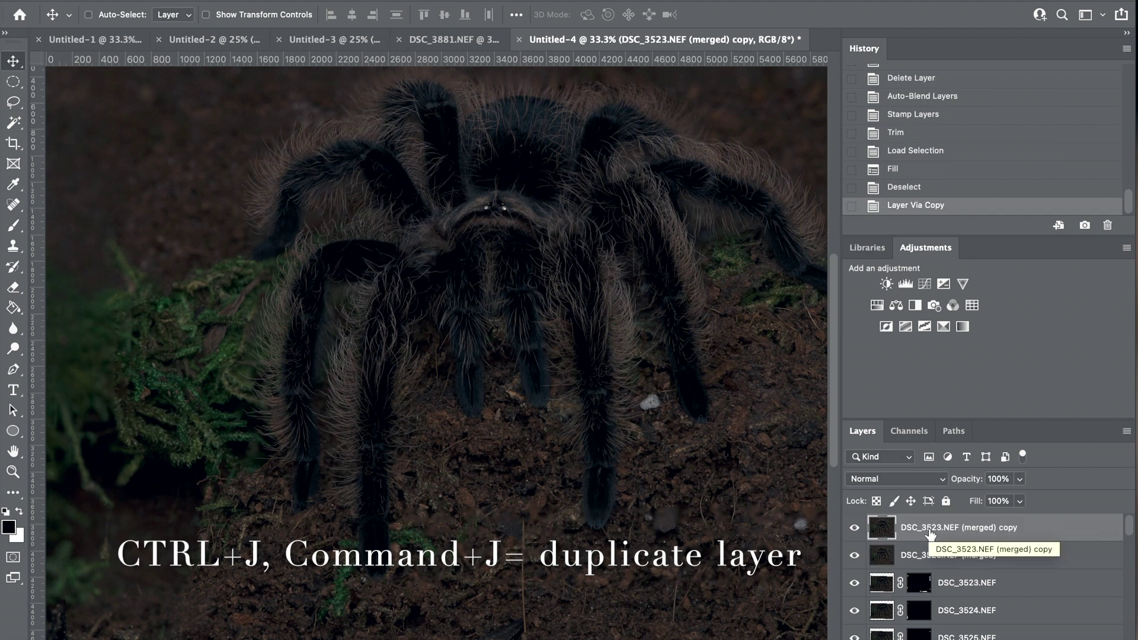
Crop the image more tightly around the spider at a 5 by 4 ratio, trimming the outer edges.
drag(590, 382, 518, 414)
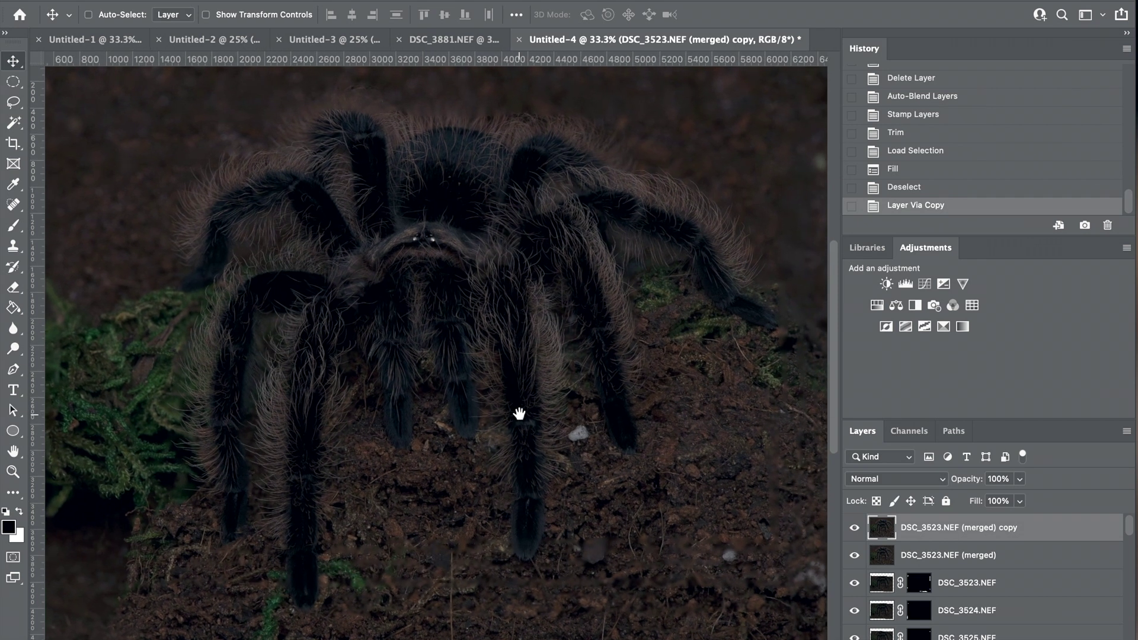
key(c)
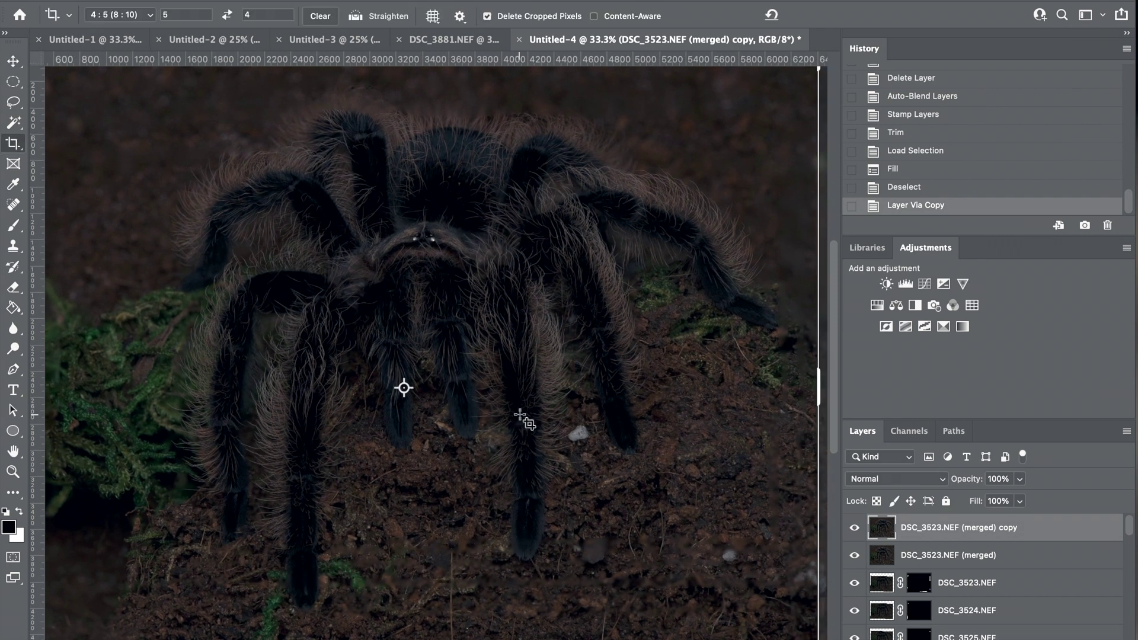
double_click(12, 453)
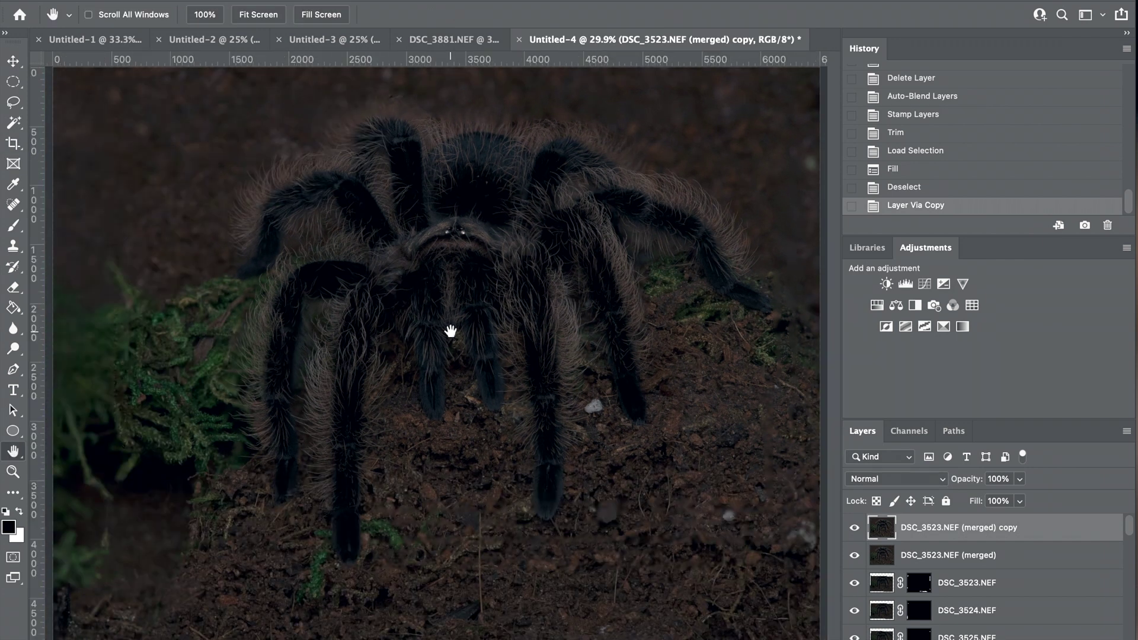
key(c)
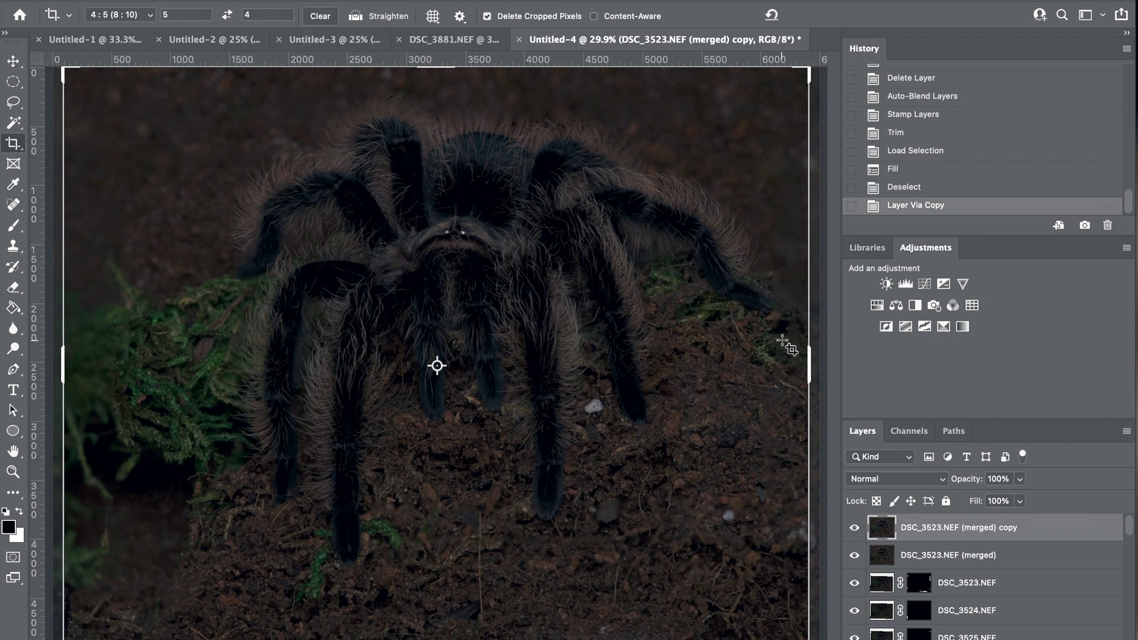
drag(808, 364, 795, 367)
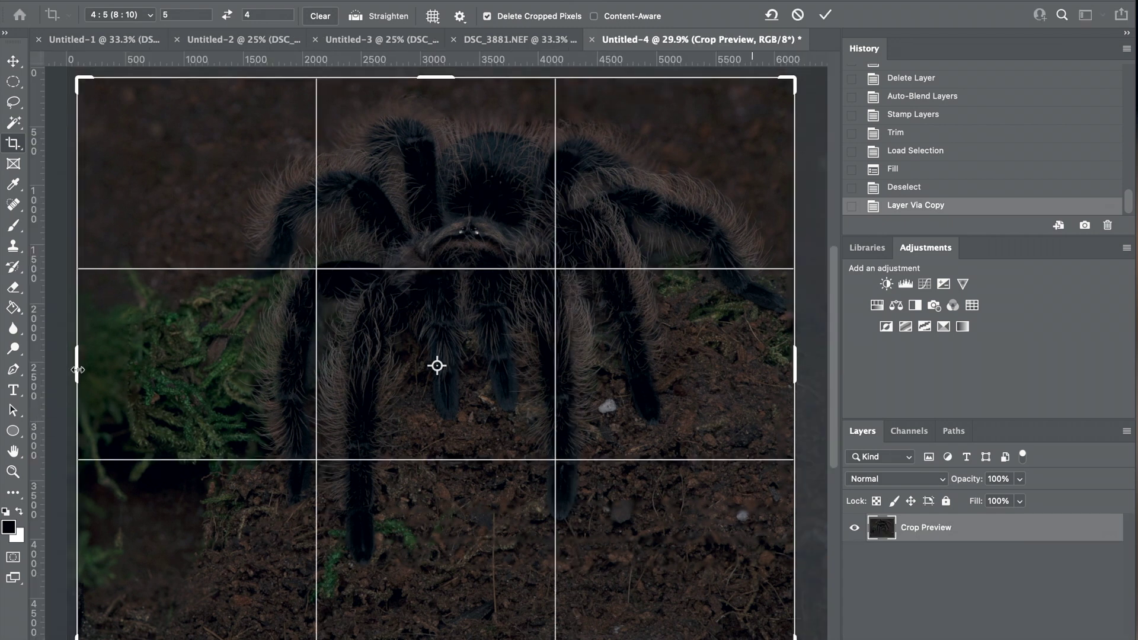
double_click(260, 375)
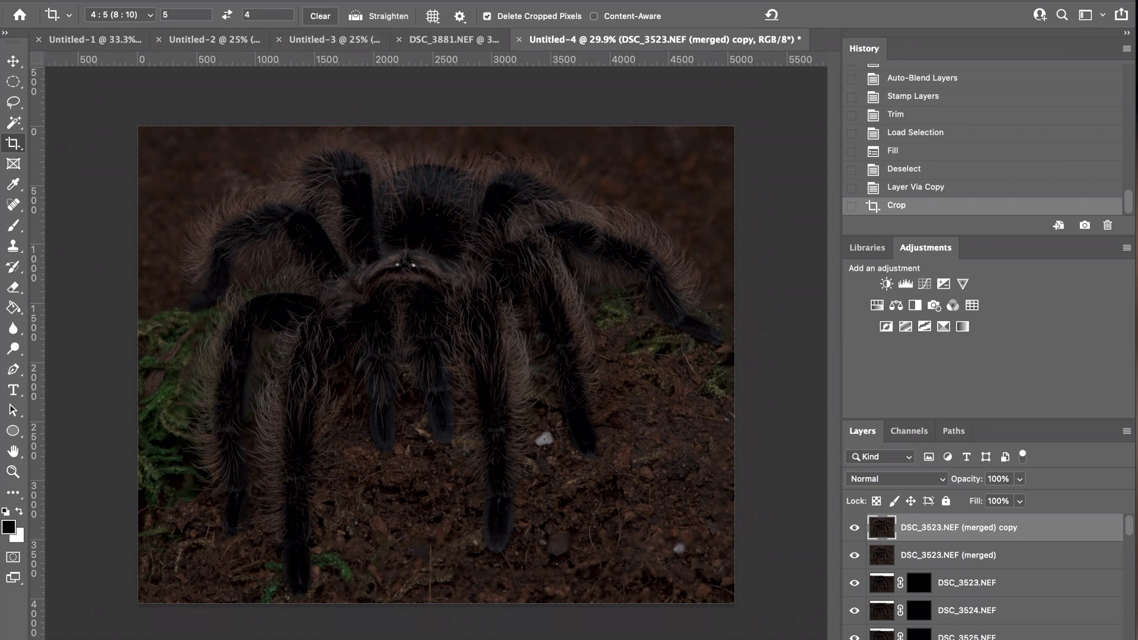
Open the Camera Raw Filter for the merged layer copy and set Exposure to +1.00 and Contrast to +4.
click(368, 0)
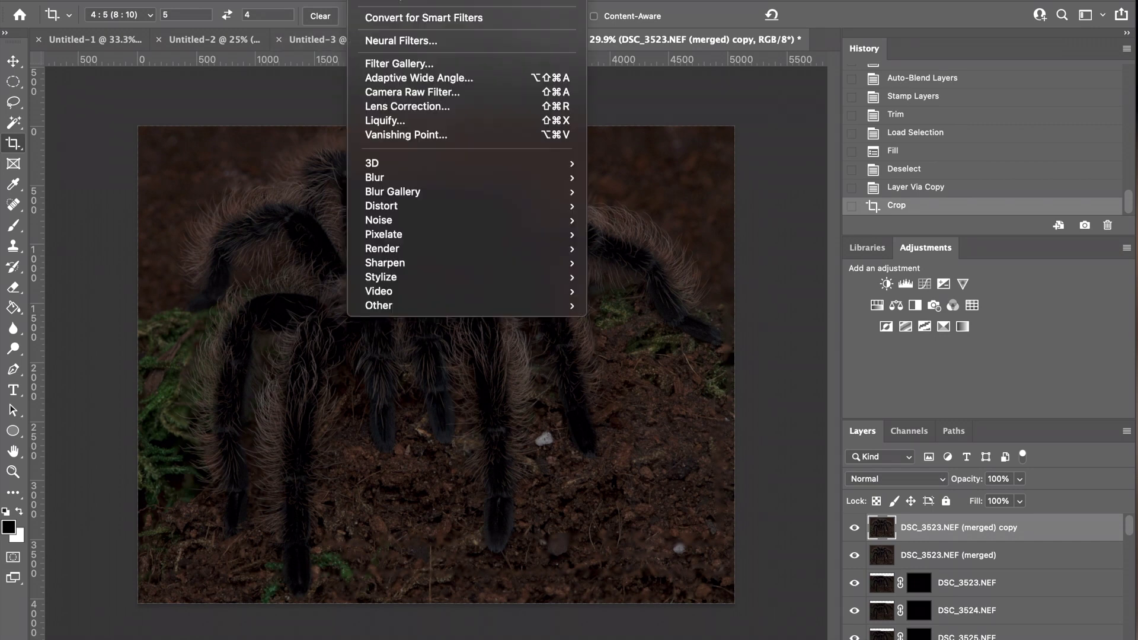
click(402, 94)
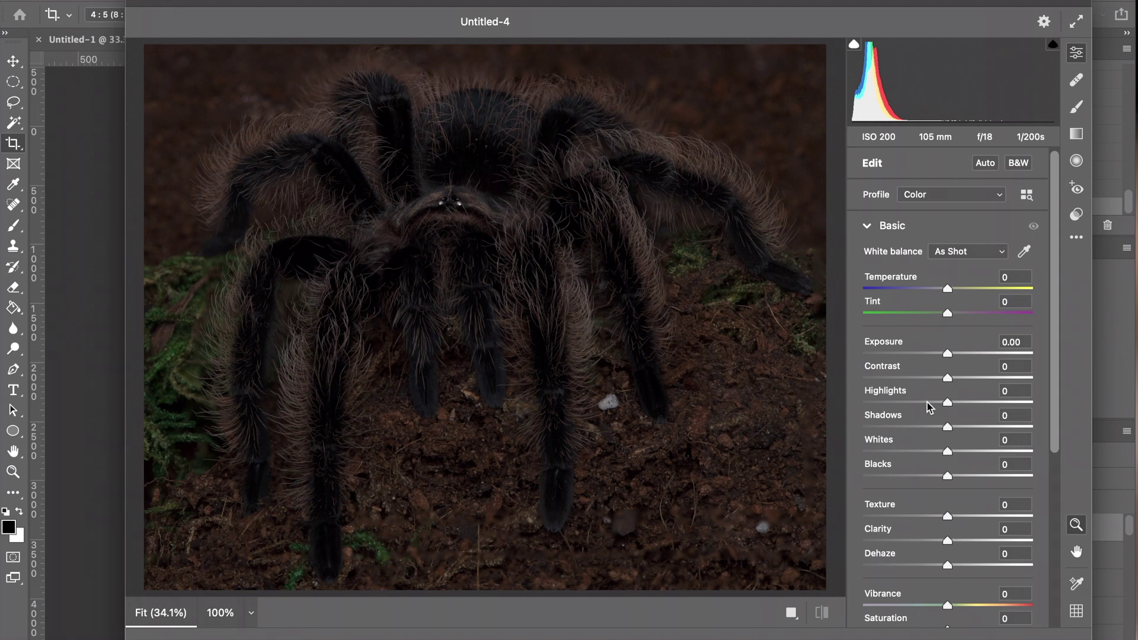
click(1024, 344)
text(.5)
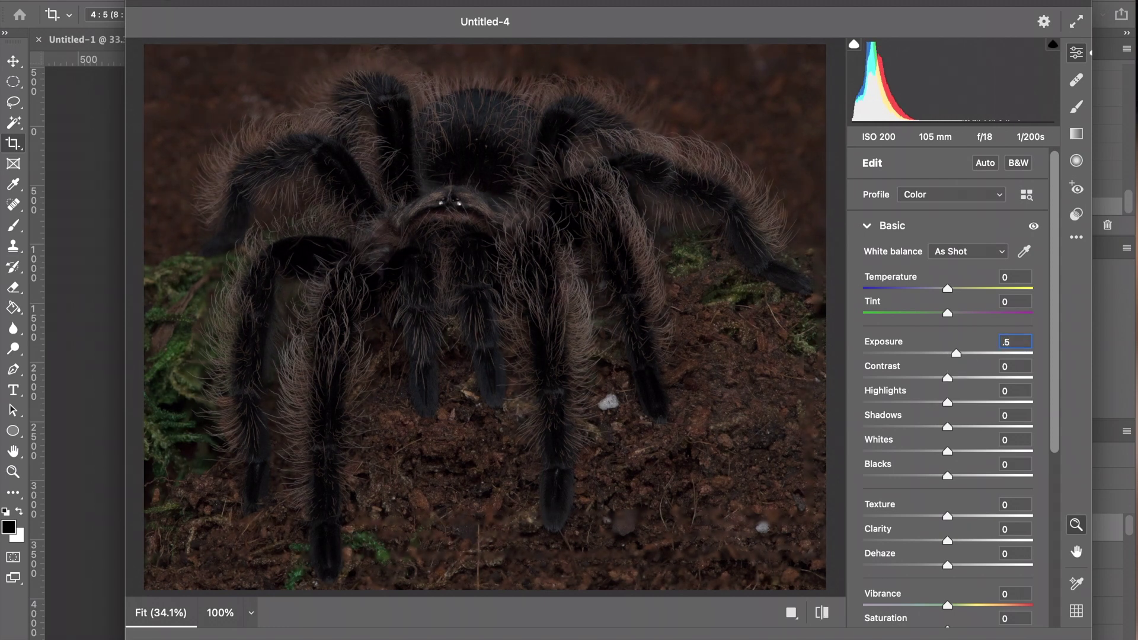
key(BackSpace)
key(BackSpace)
text(1)
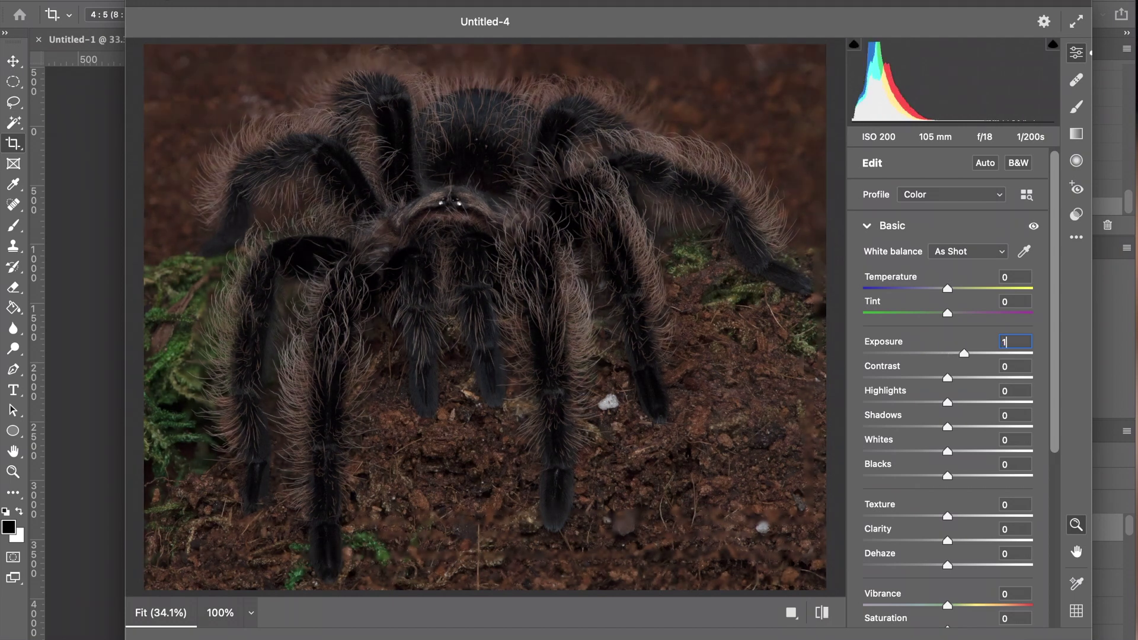
key(Tab)
text(4)
key(Return)
Try different Highlights values, settle on -55, and set Shadows to +88.
key(Tab)
text(-)
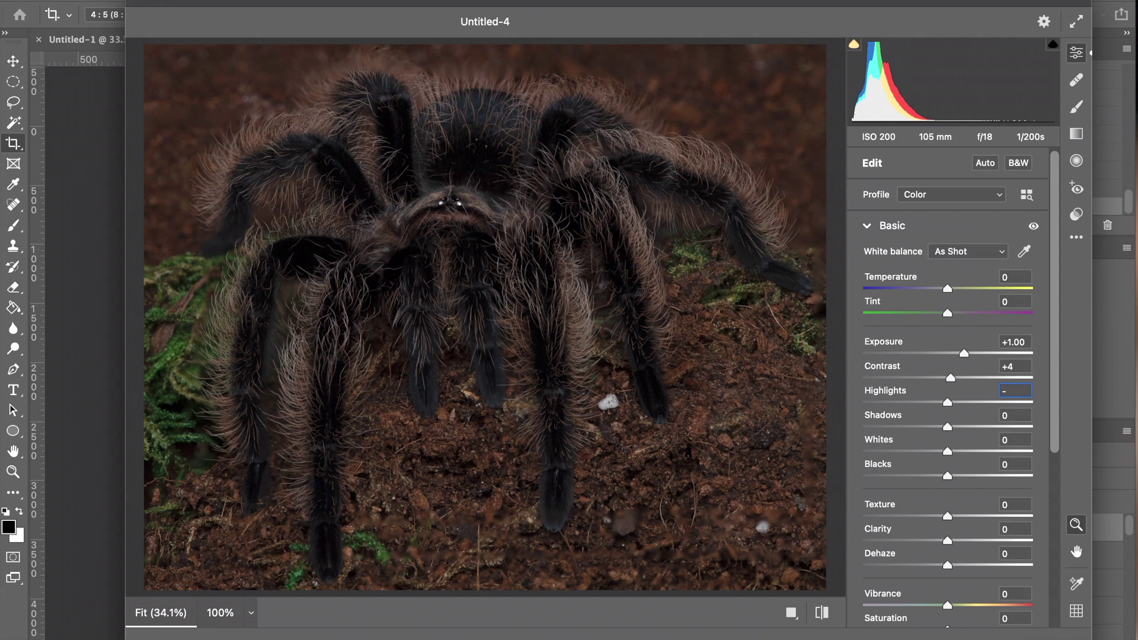
text(66)
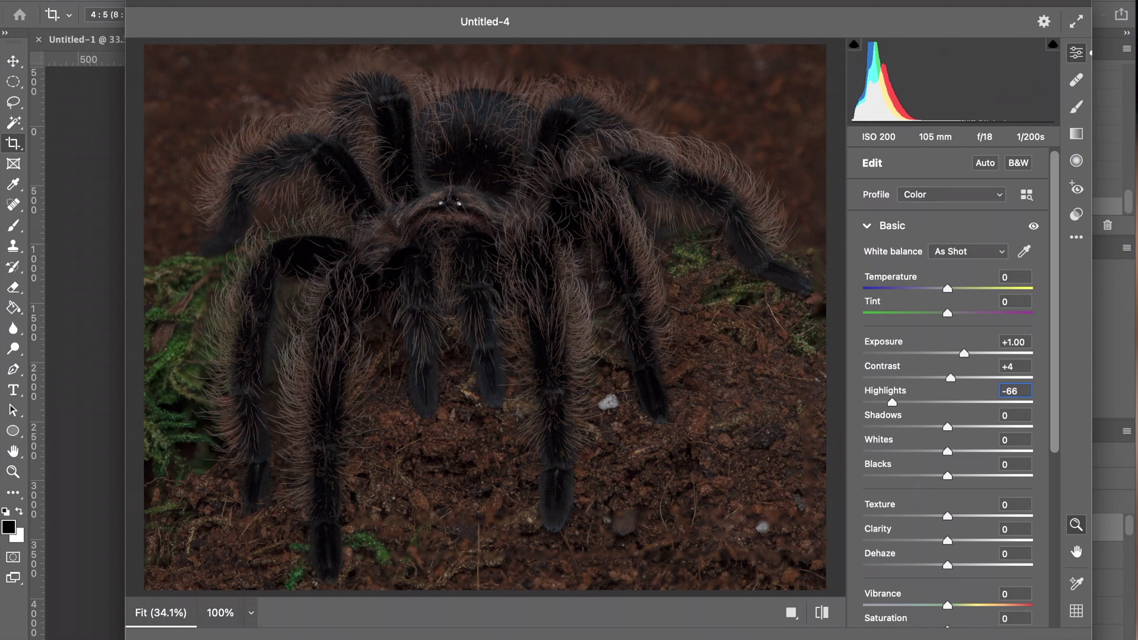
key(BackSpace)
key(BackSpace)
text(99)
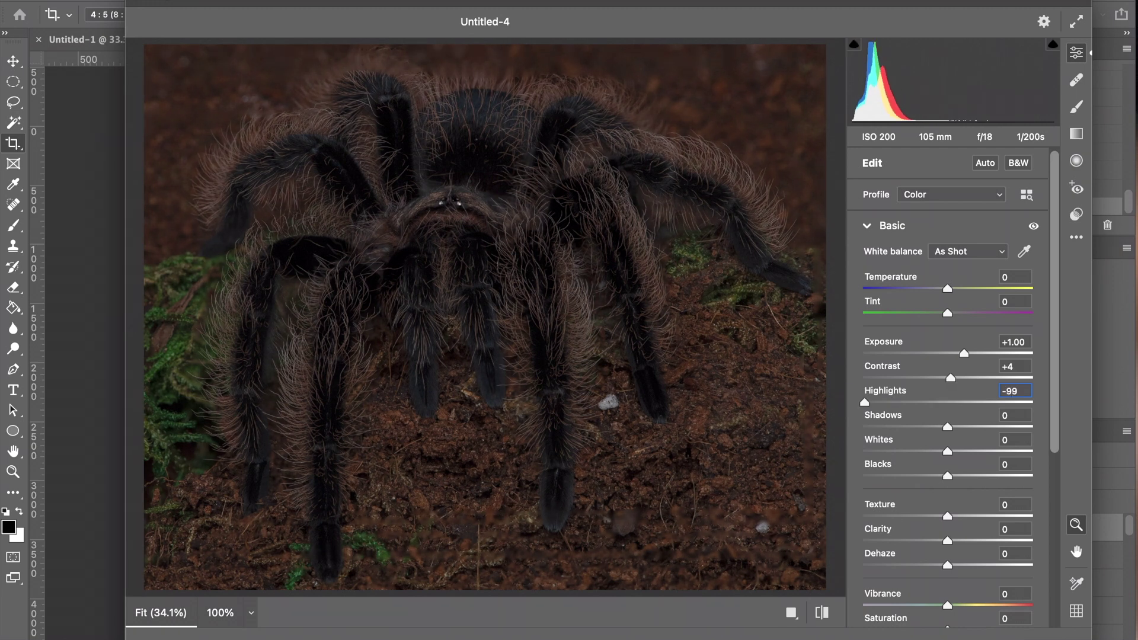
key(BackSpace)
key(BackSpace)
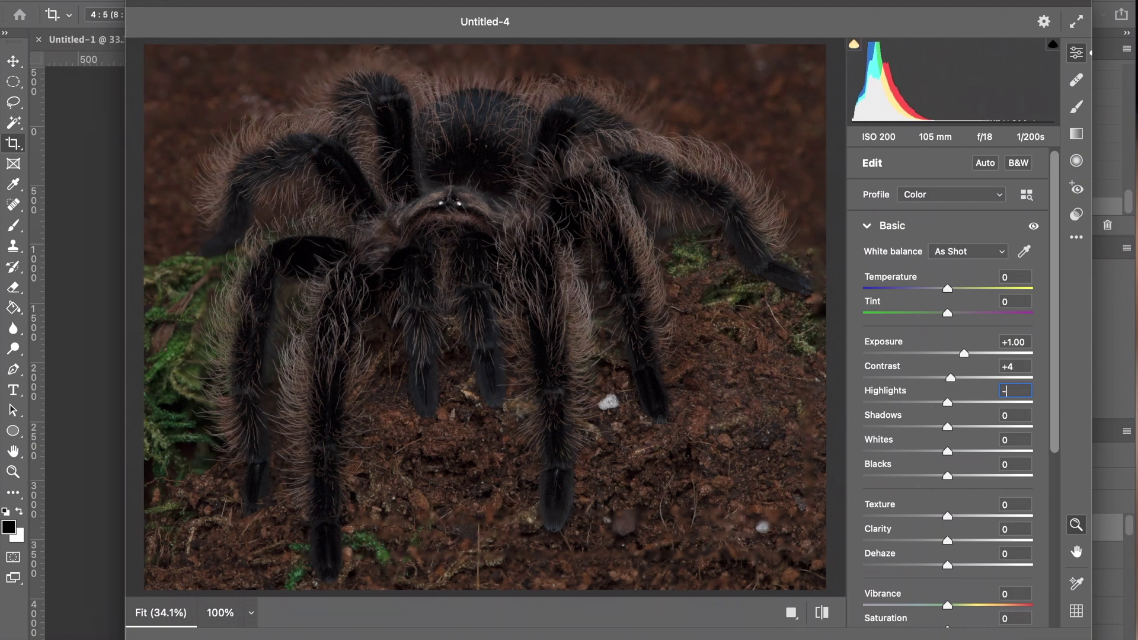
text(55)
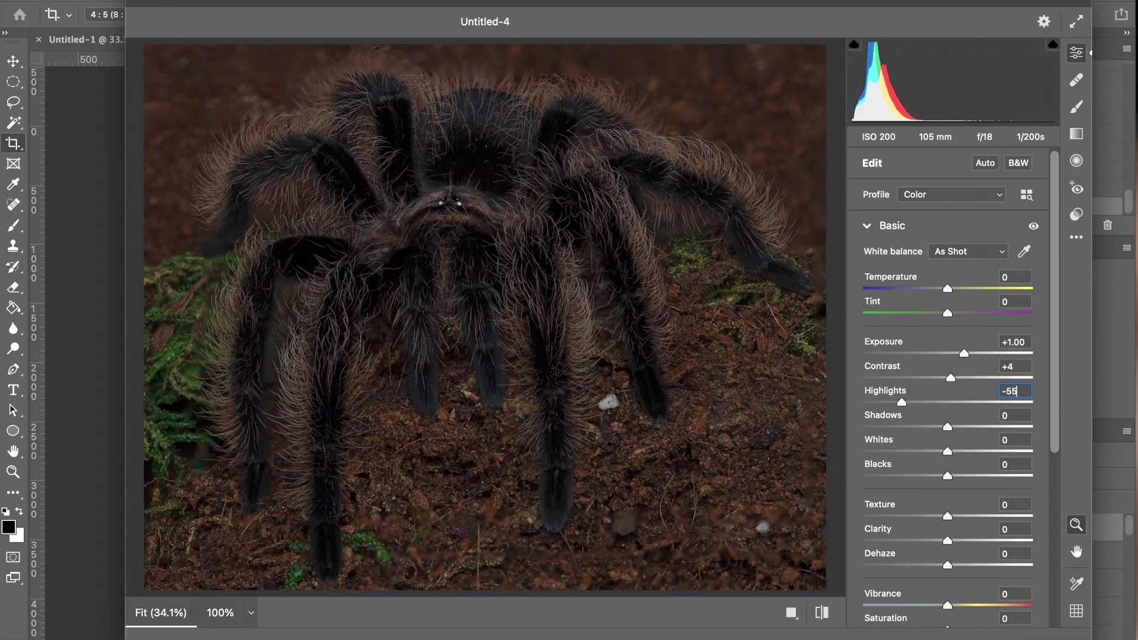
key(Tab)
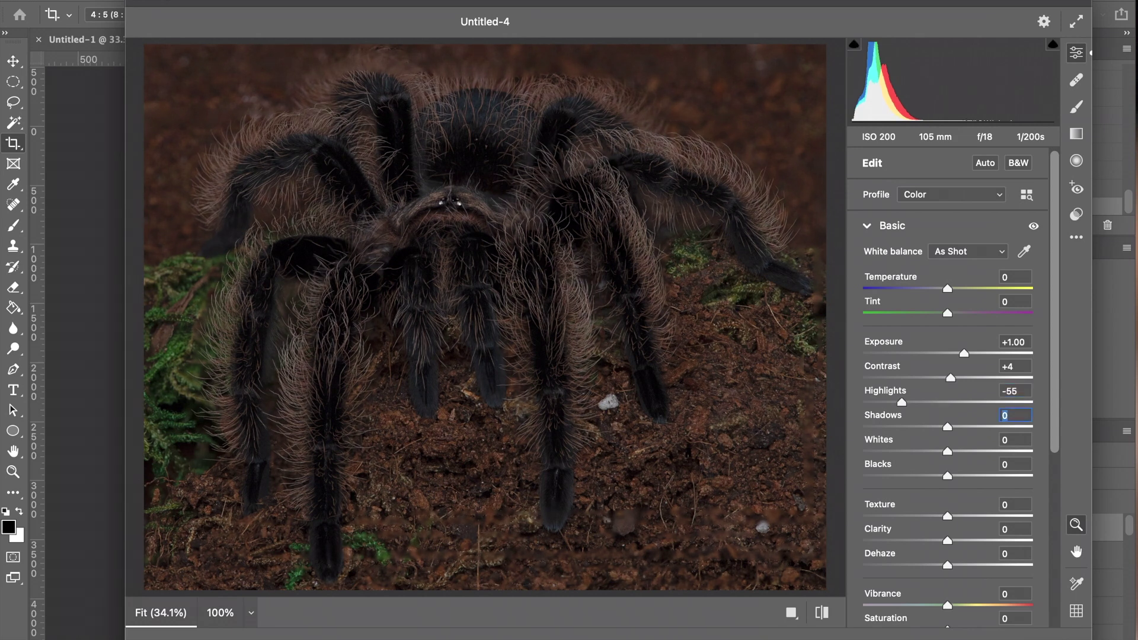
text(88)
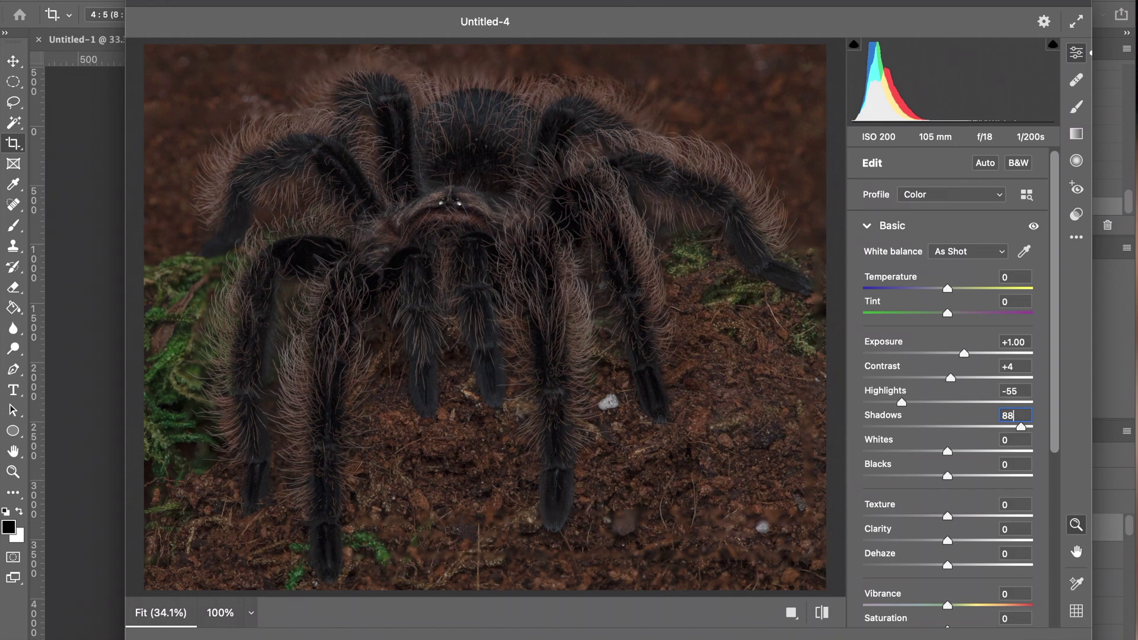
Set Texture to +10, Clarity to +10 and Dehaze to +3.
key(Tab)
key(Tab)
key(Tab)
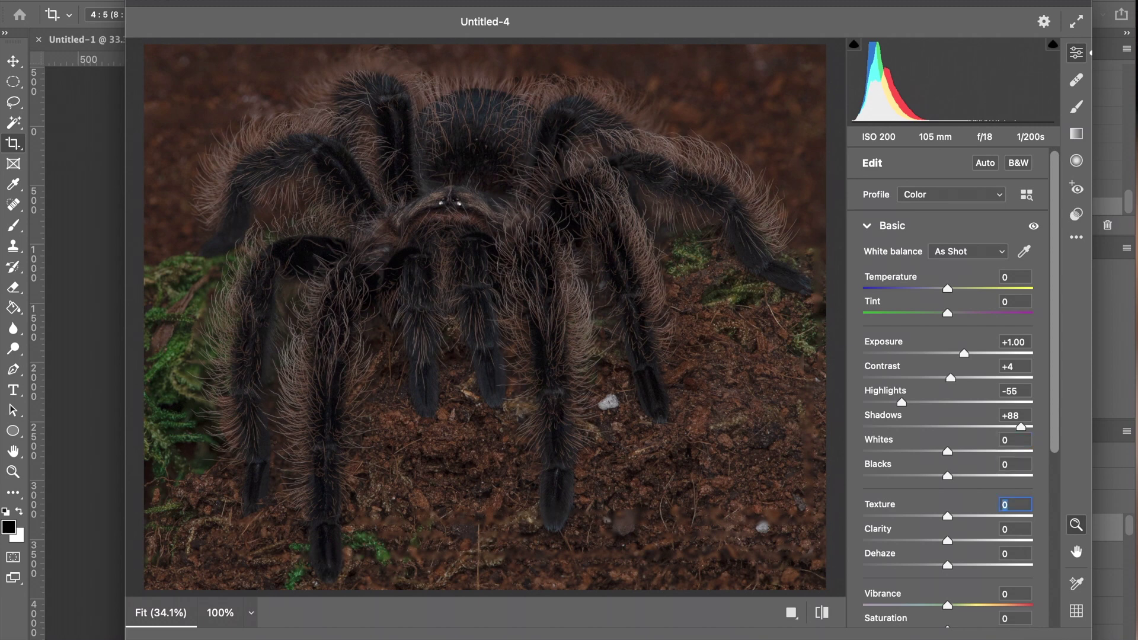
text(9)
key(Up)
key(Tab)
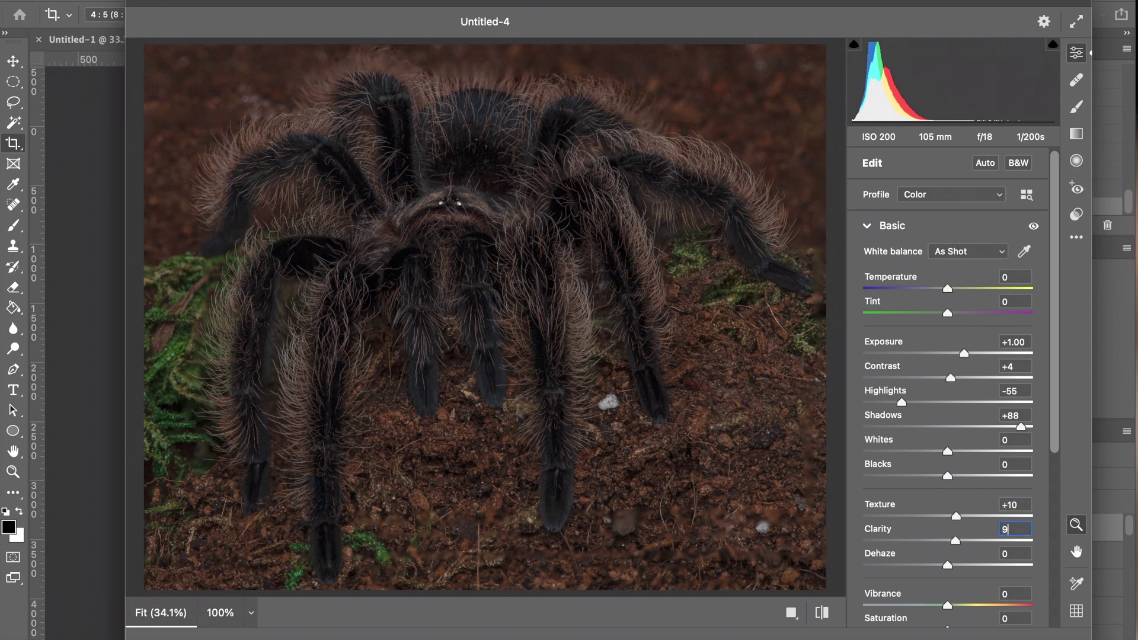
key(shift+Up)
key(Tab)
text(3)
Set Vibrance and Saturation to +5 each, Whites to -4 and Blacks to +18.
key(Tab)
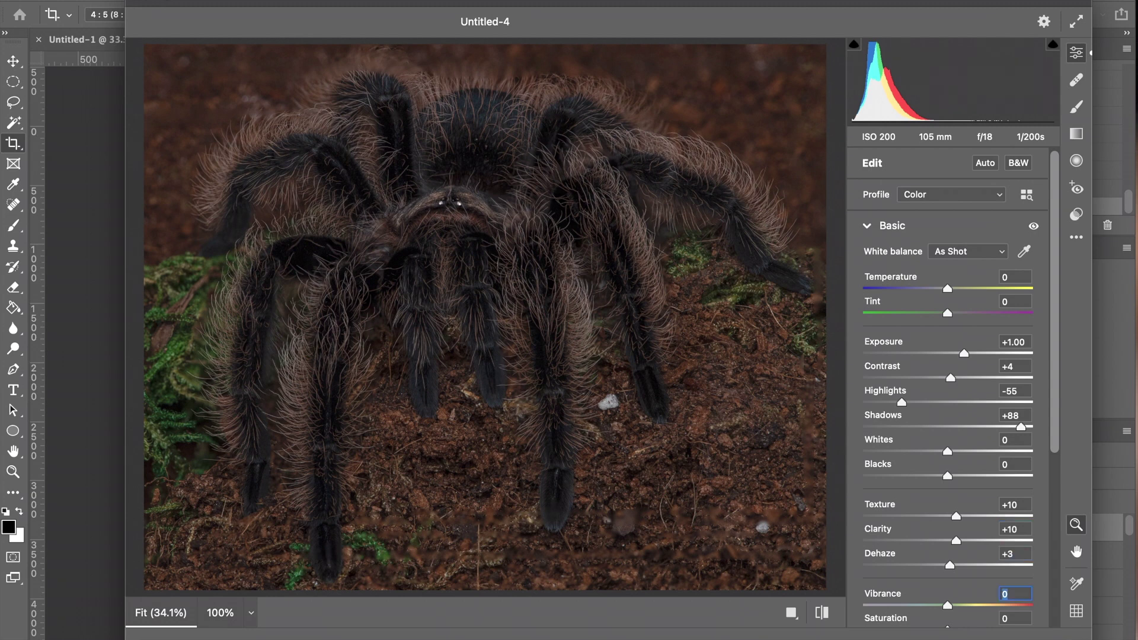
text(5)
key(Tab)
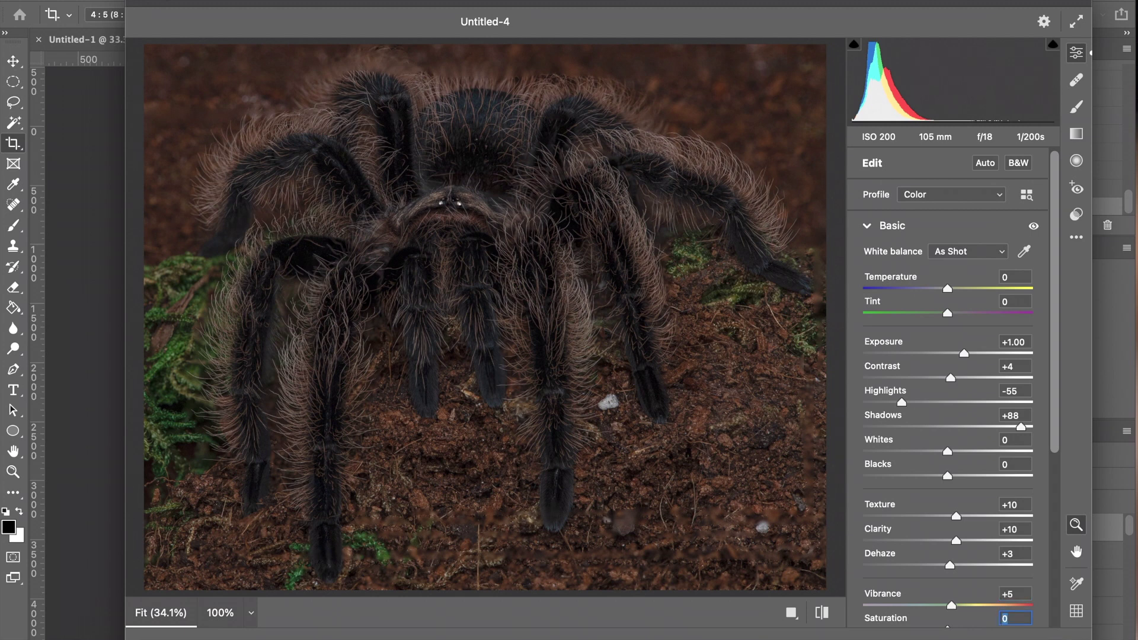
text(5)
key(Return)
drag(948, 453, 963, 481)
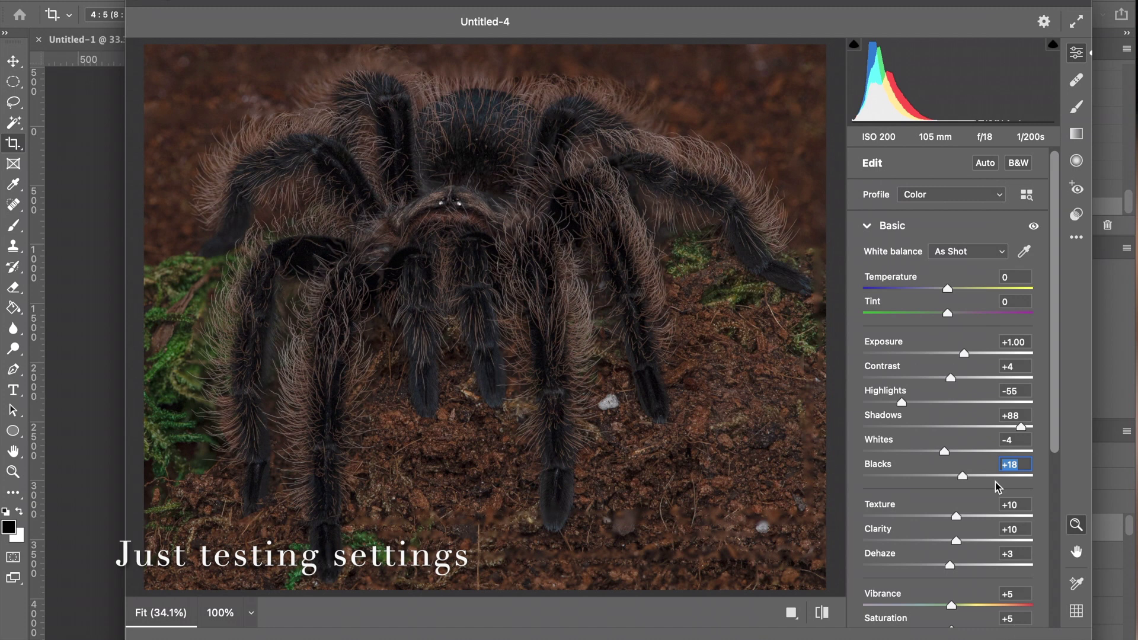